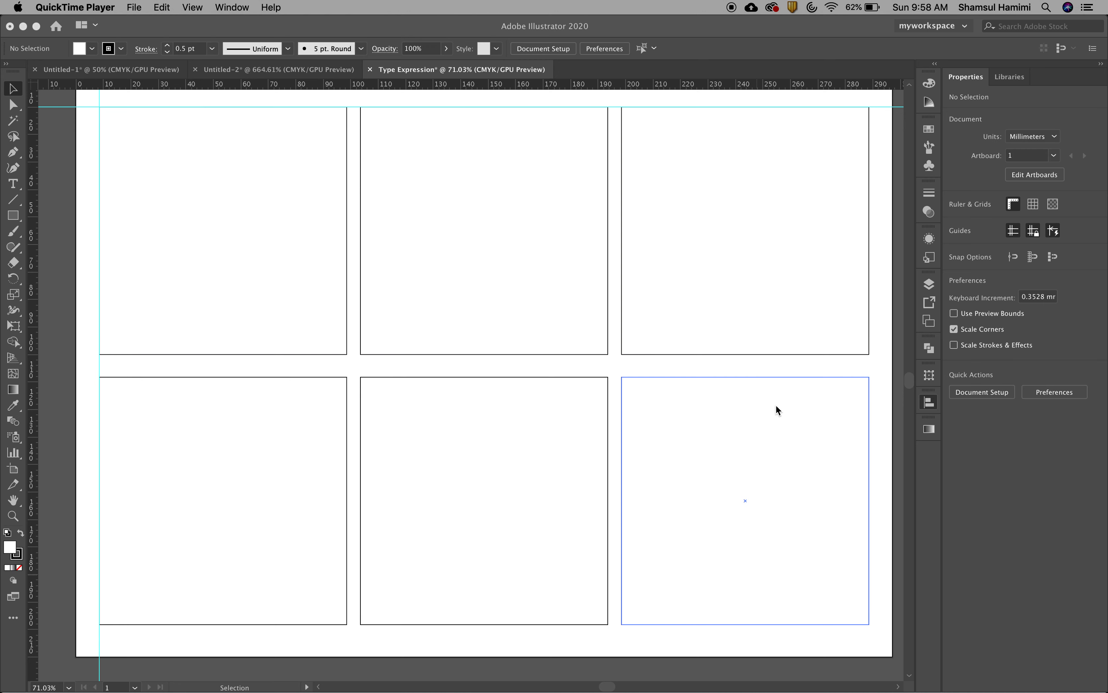
Open the Align options and examine the available Align To references.
click(930, 403)
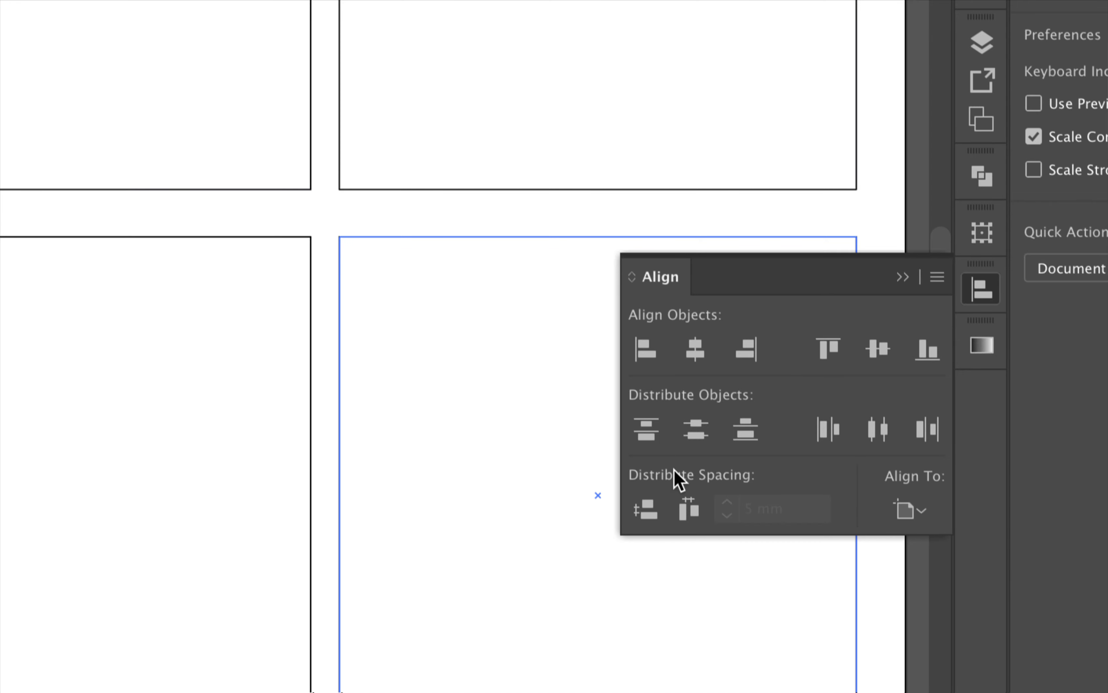
click(917, 514)
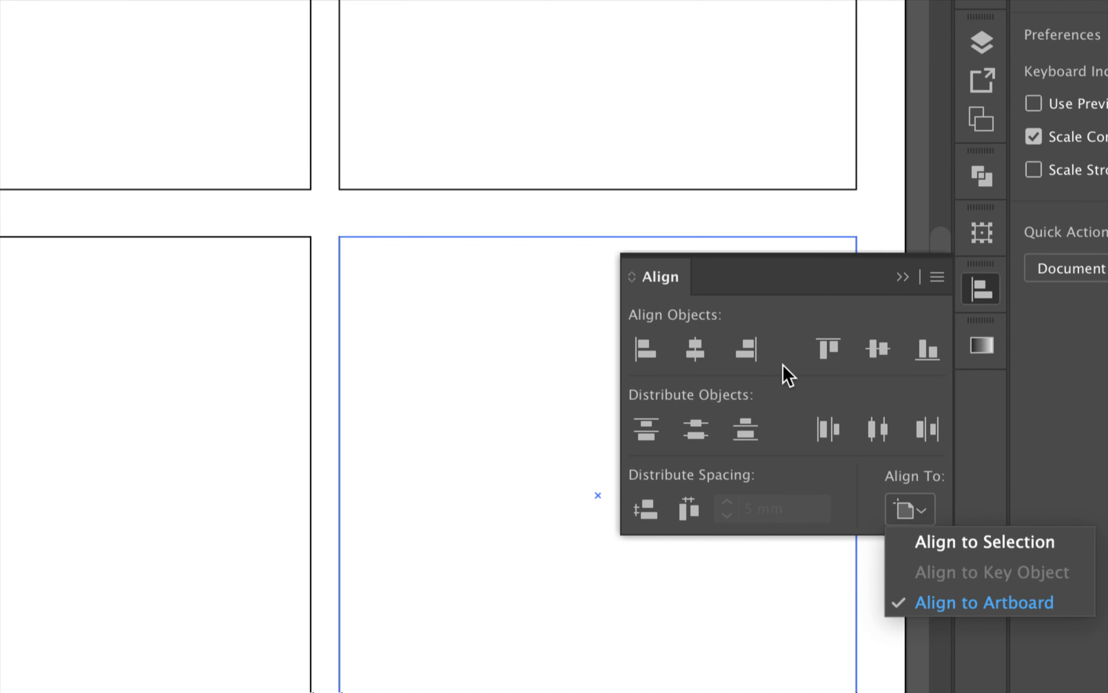
click(888, 201)
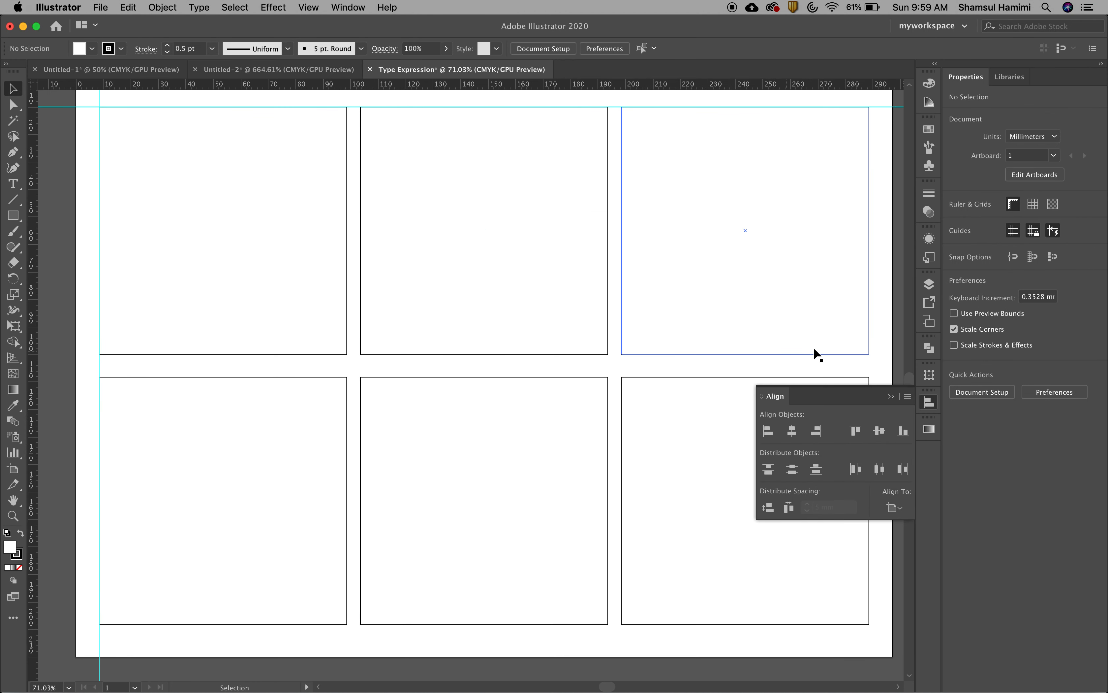
Check that the six rectangles can be selected both together and as separate objects.
drag(878, 313, 255, 487)
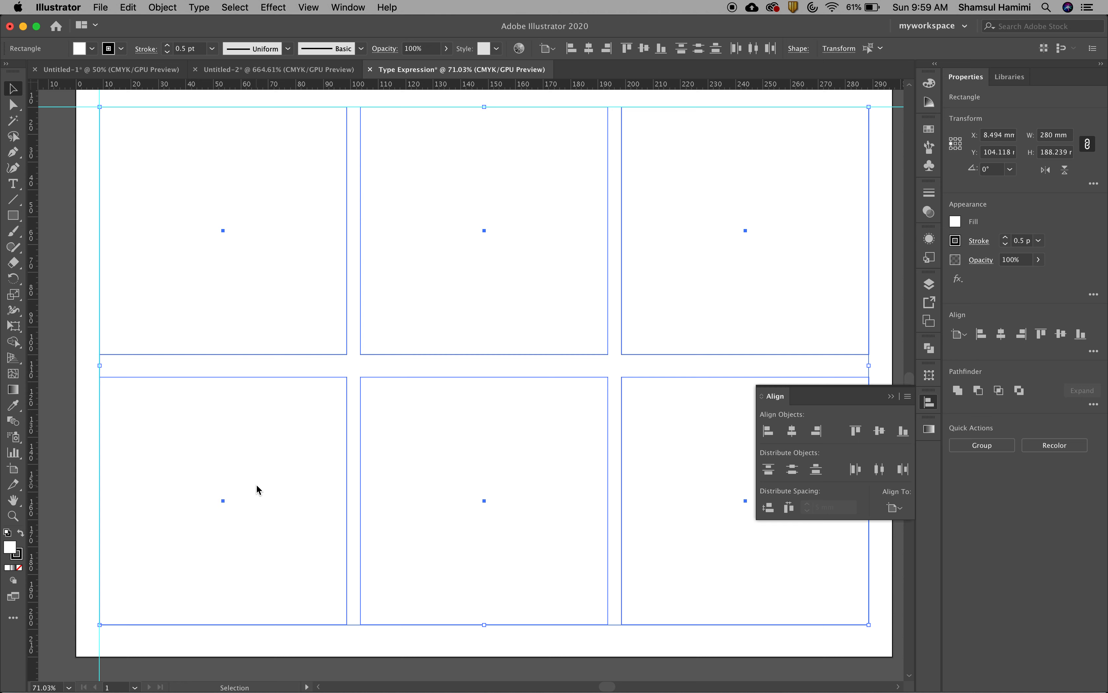
click(877, 299)
click(831, 309)
click(607, 316)
click(325, 346)
click(325, 379)
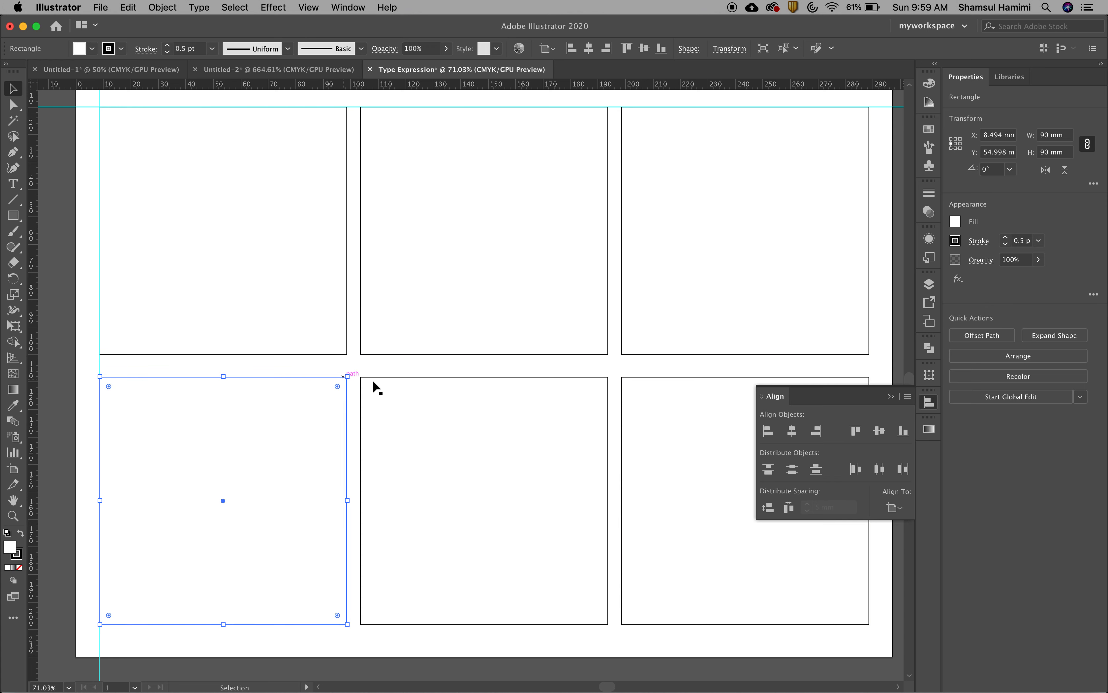
click(376, 379)
click(624, 374)
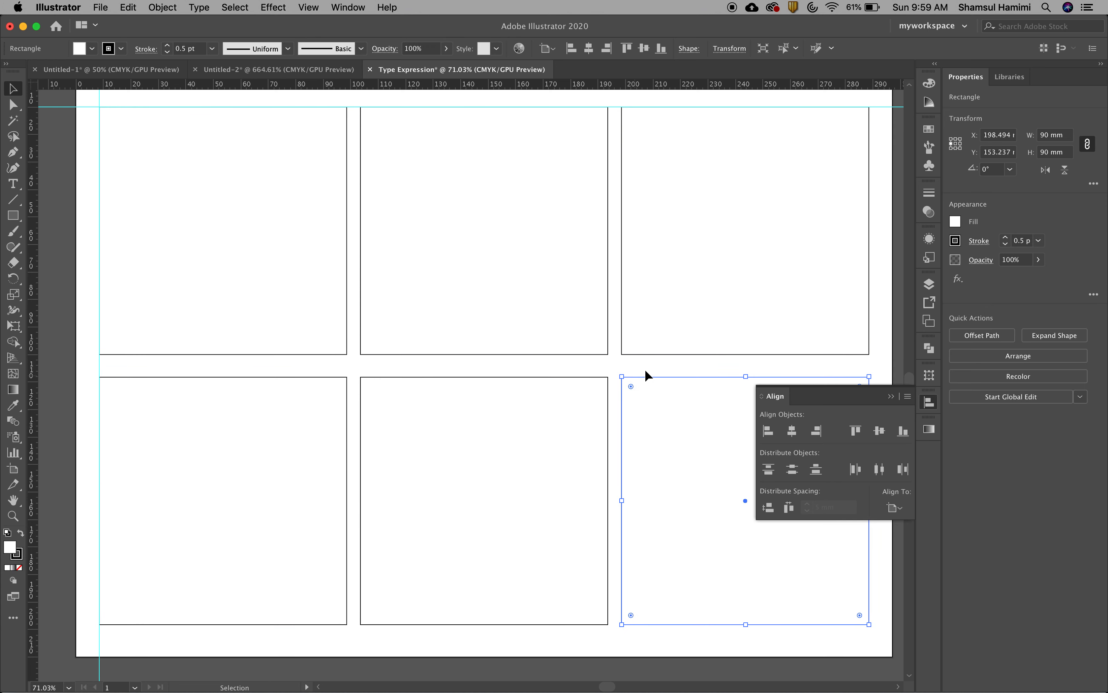
click(646, 365)
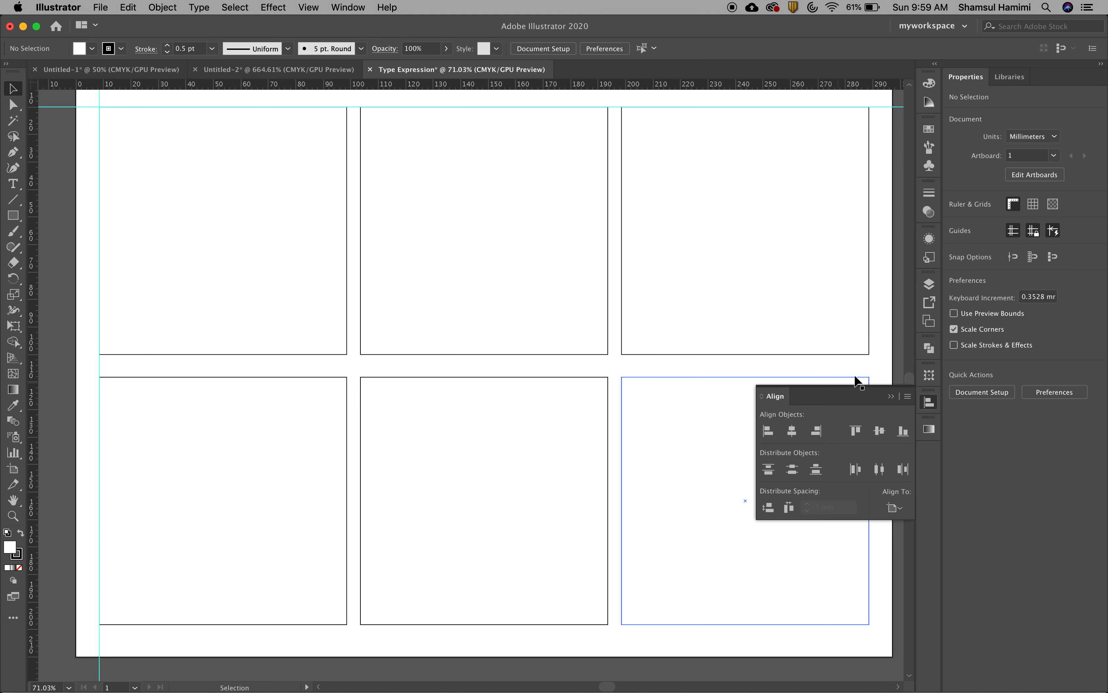
Select all six rectangles and group them.
drag(888, 327, 257, 483)
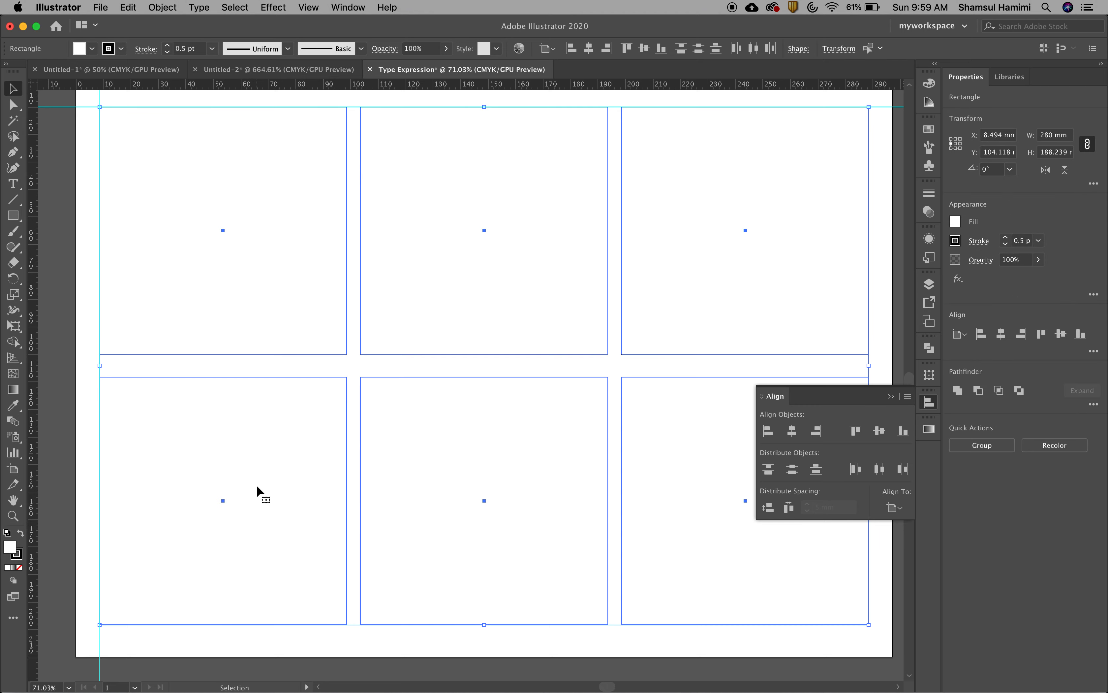
click(162, 7)
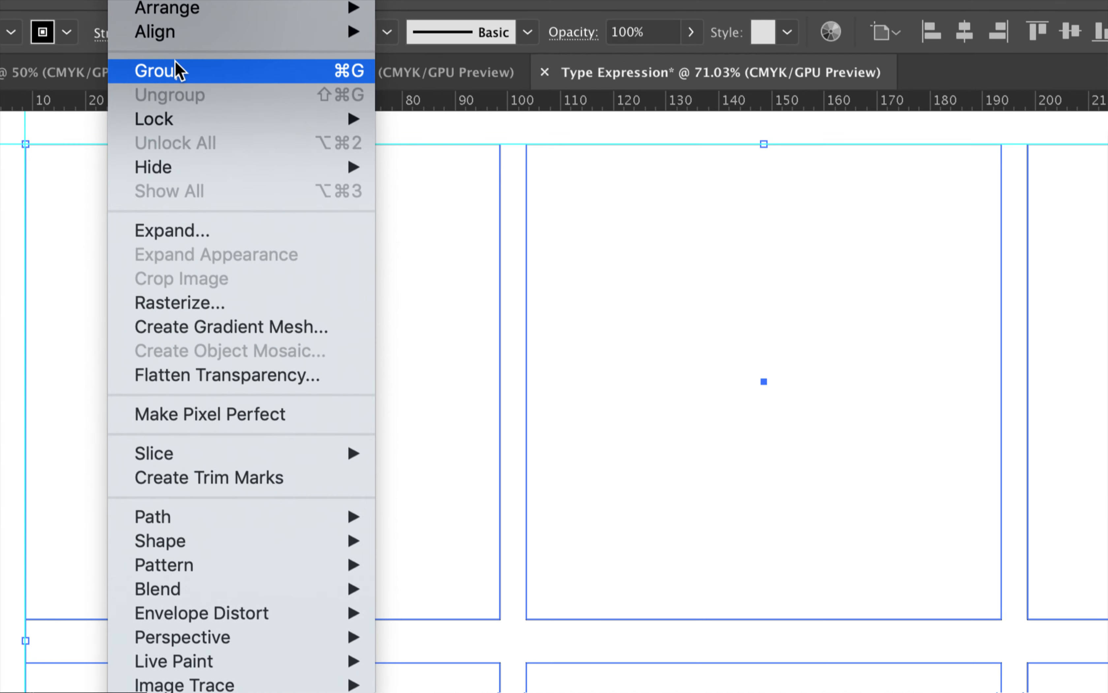
click(173, 132)
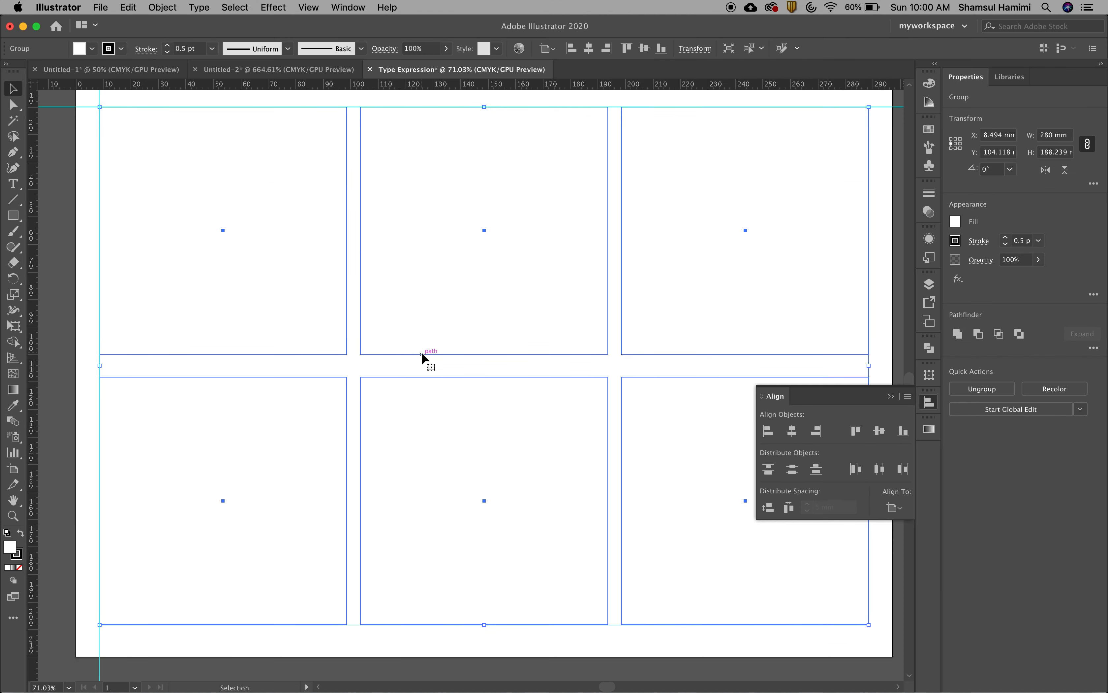
Move the grouped rectangles about 16 mm down the artboard and undo the move.
click(419, 357)
click(334, 353)
click(363, 366)
click(346, 352)
drag(366, 345, 523, 398)
key(super+z)
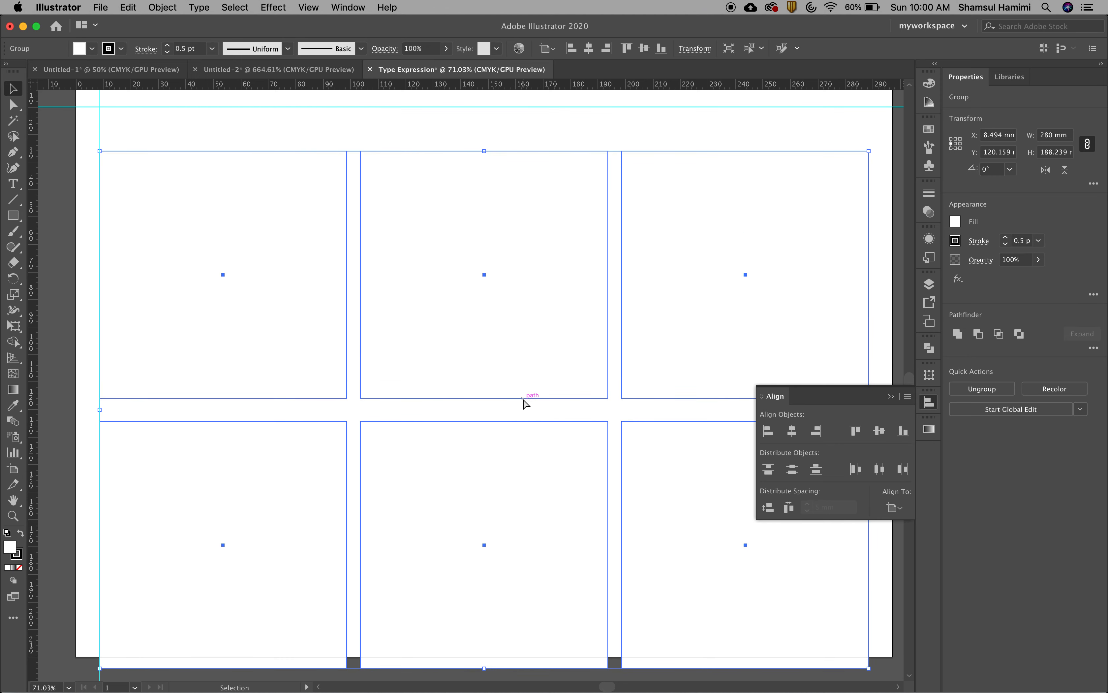
key(super+z)
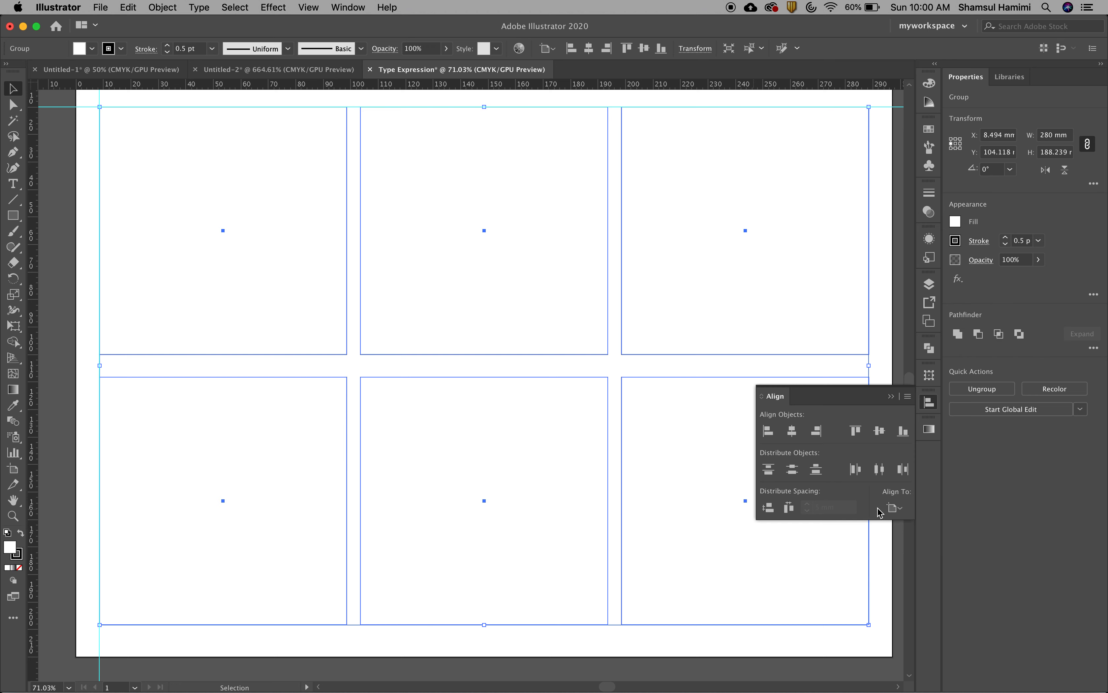
Align the grouped rectangles to the left edge of the artboard.
click(895, 507)
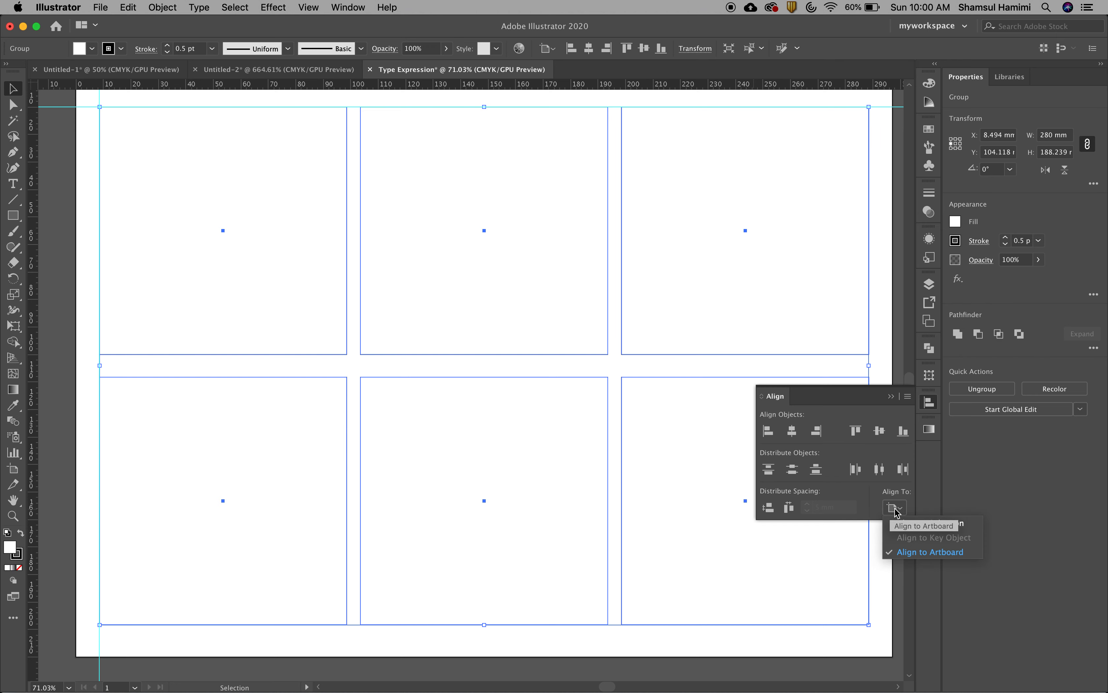
click(838, 416)
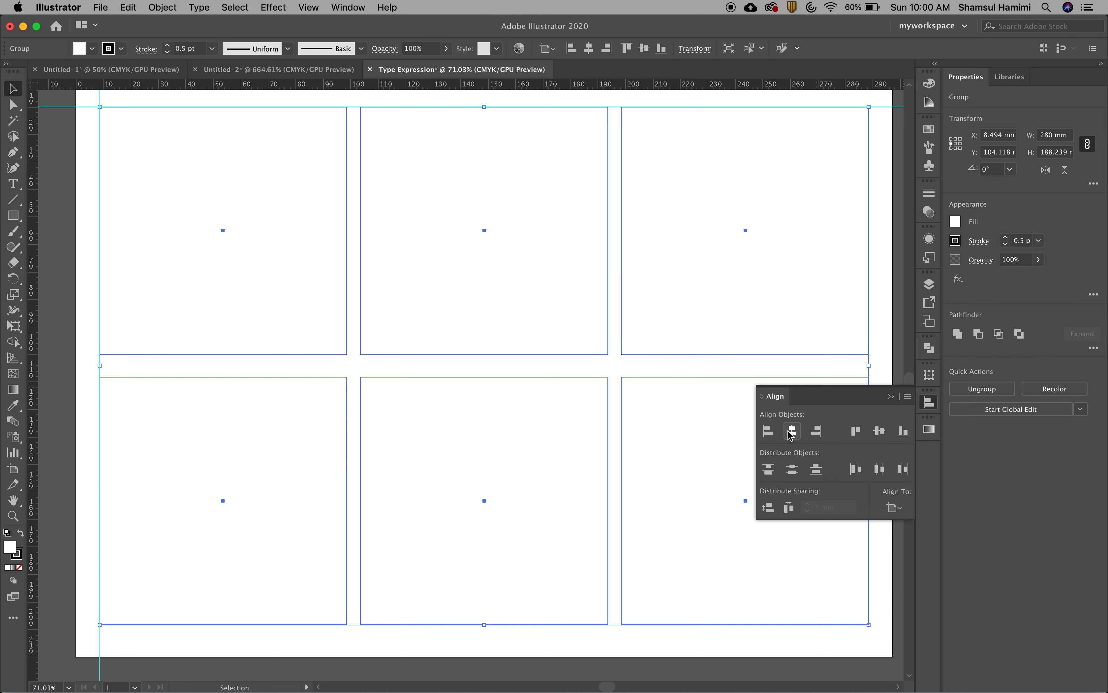
click(769, 431)
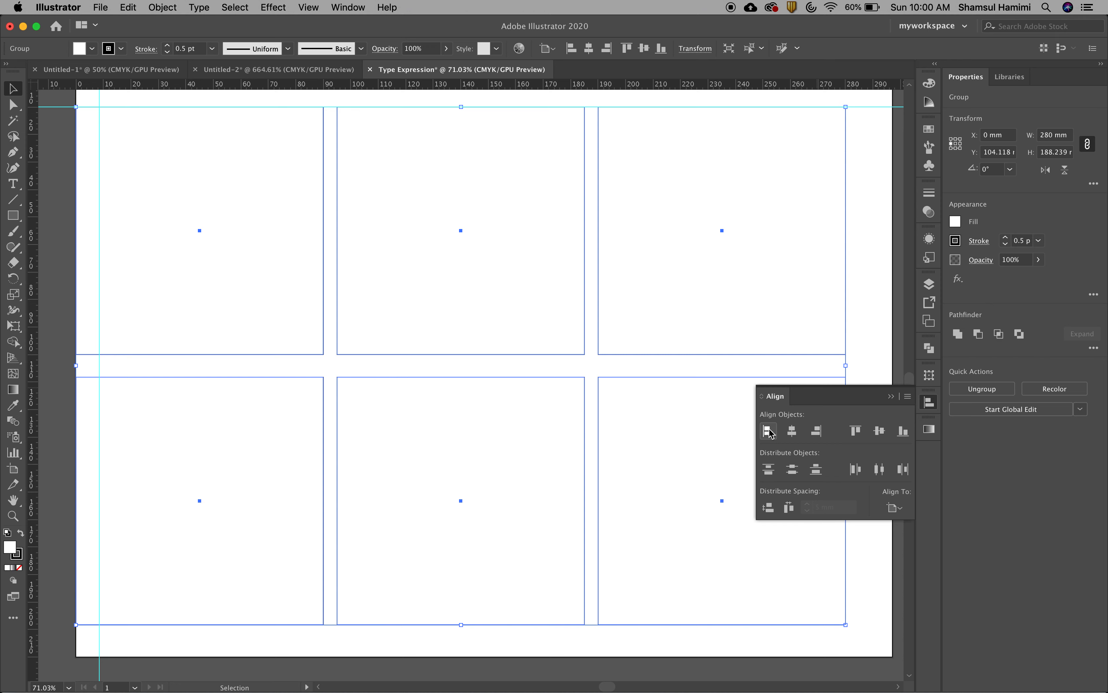
click(436, 372)
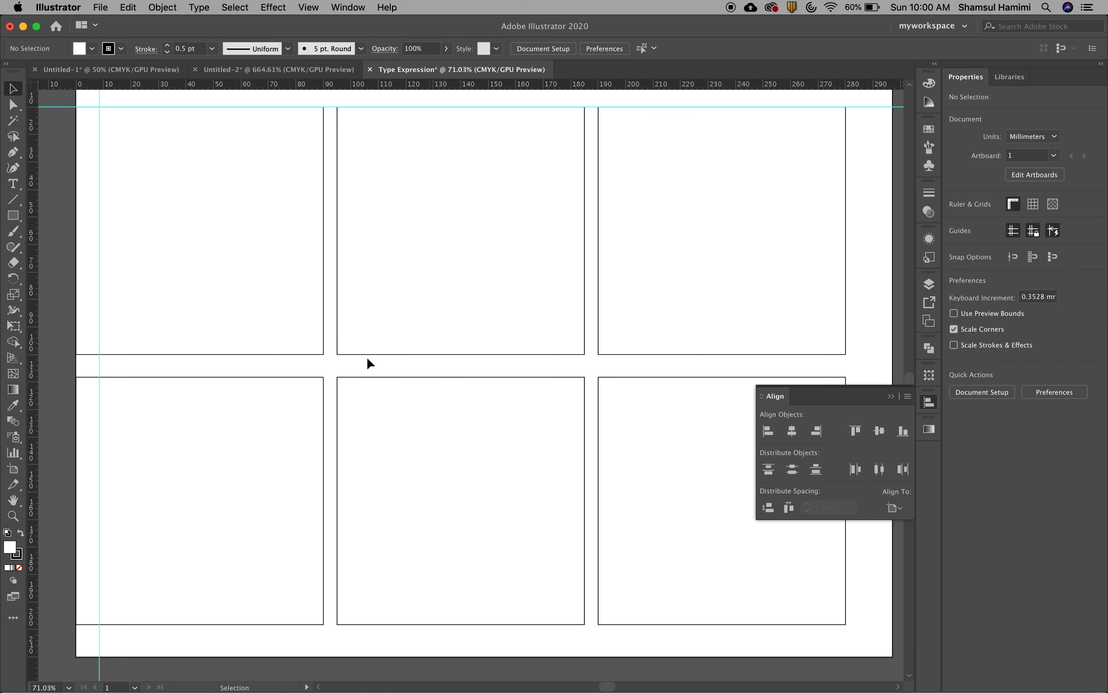
Center the grouped rectangles horizontally on the artboard.
click(211, 307)
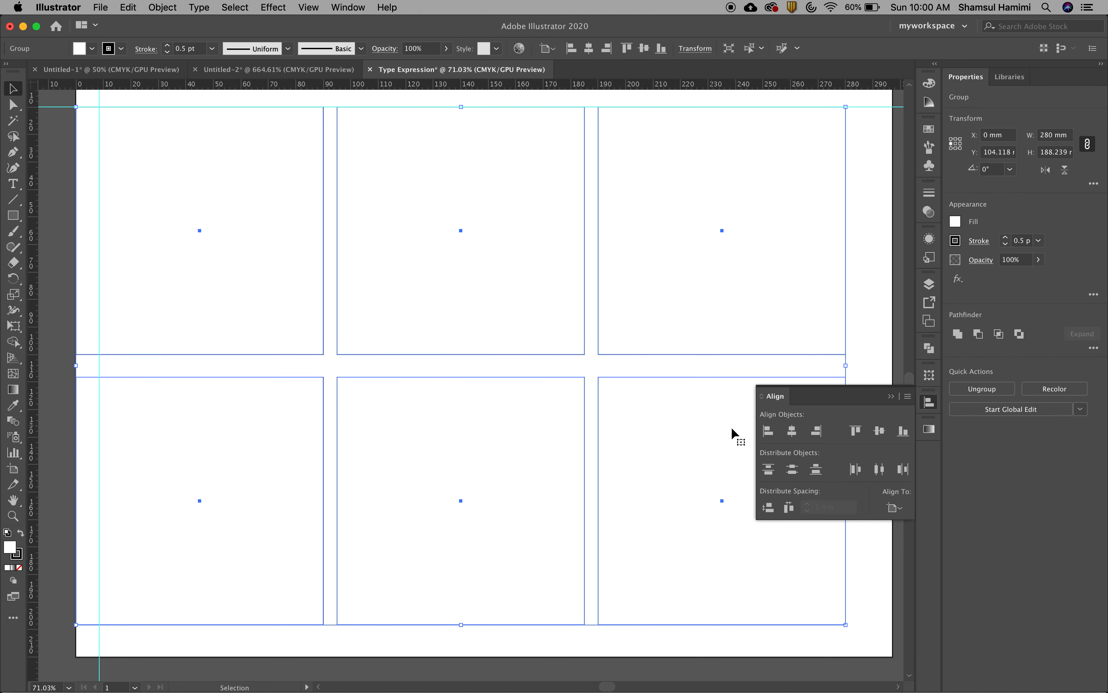
click(795, 433)
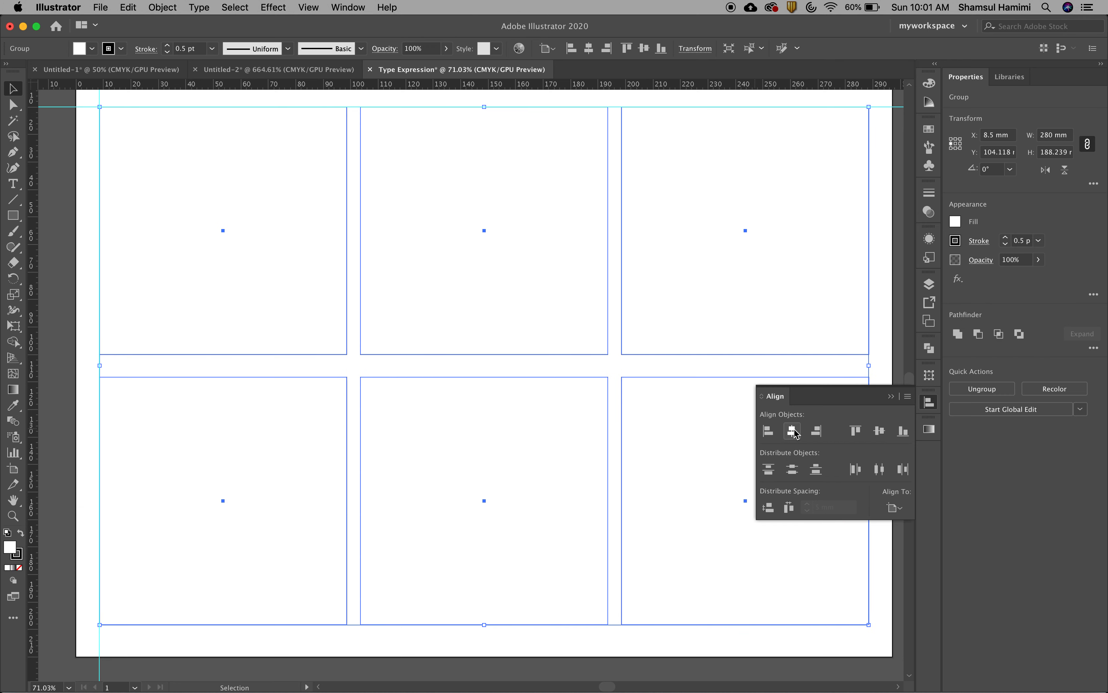
click(893, 270)
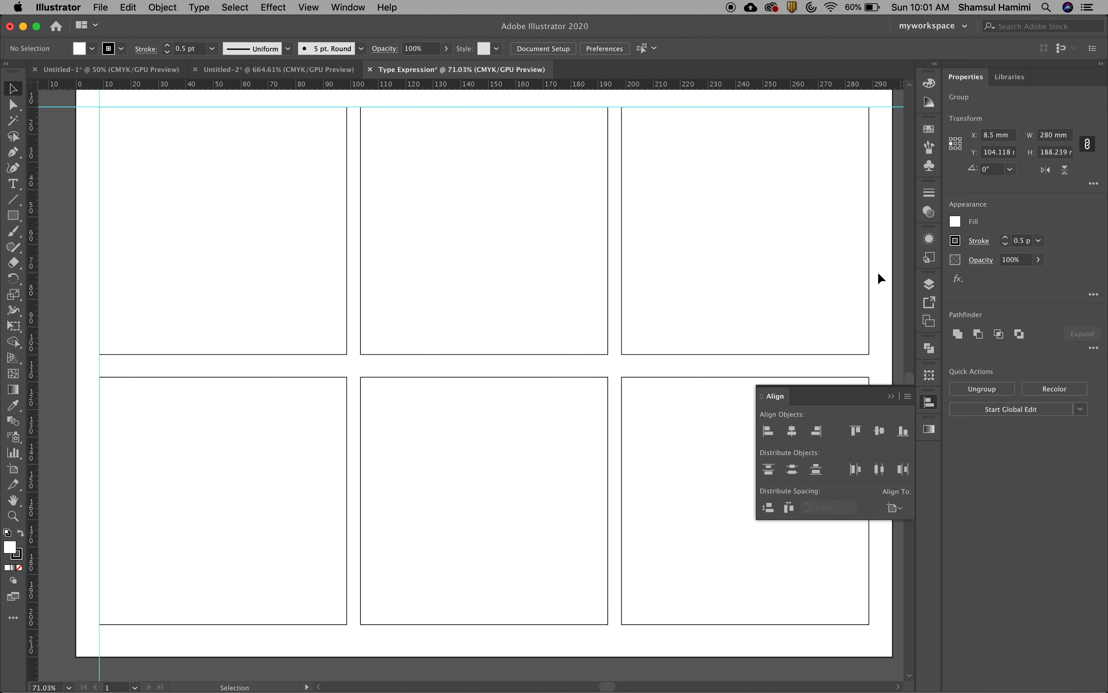
Examine the group's left edge against the vertical guide up close, and return to the full artboard.
click(749, 356)
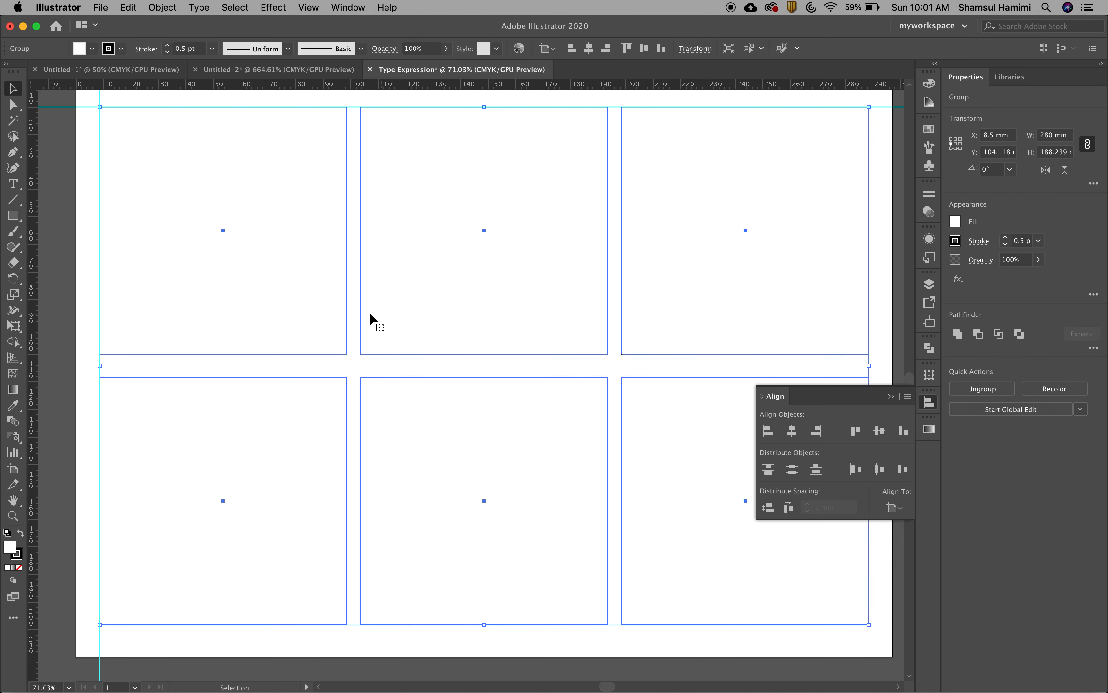
key(z)
drag(65, 216, 299, 354)
key(v)
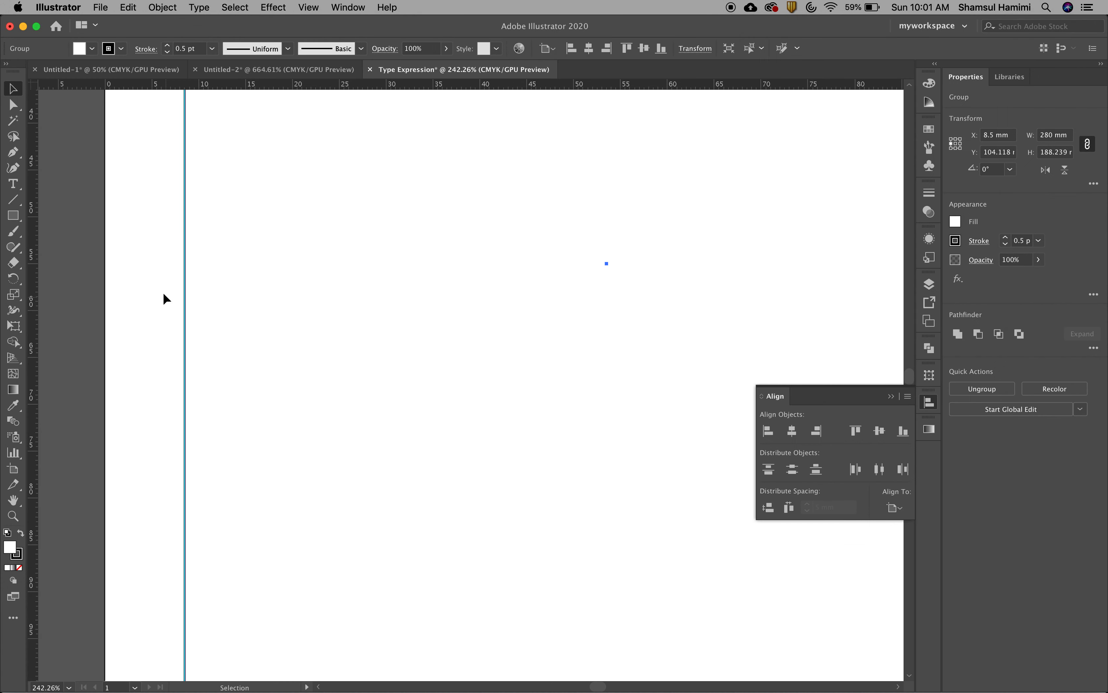
key(super+1)
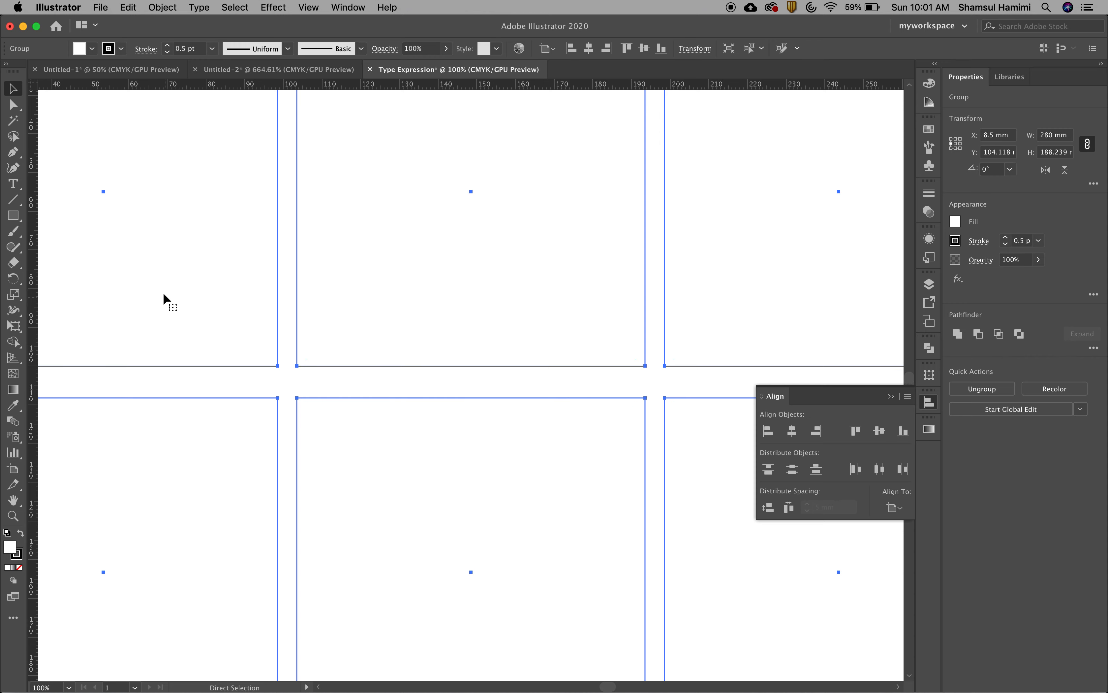
key(v)
click(833, 269)
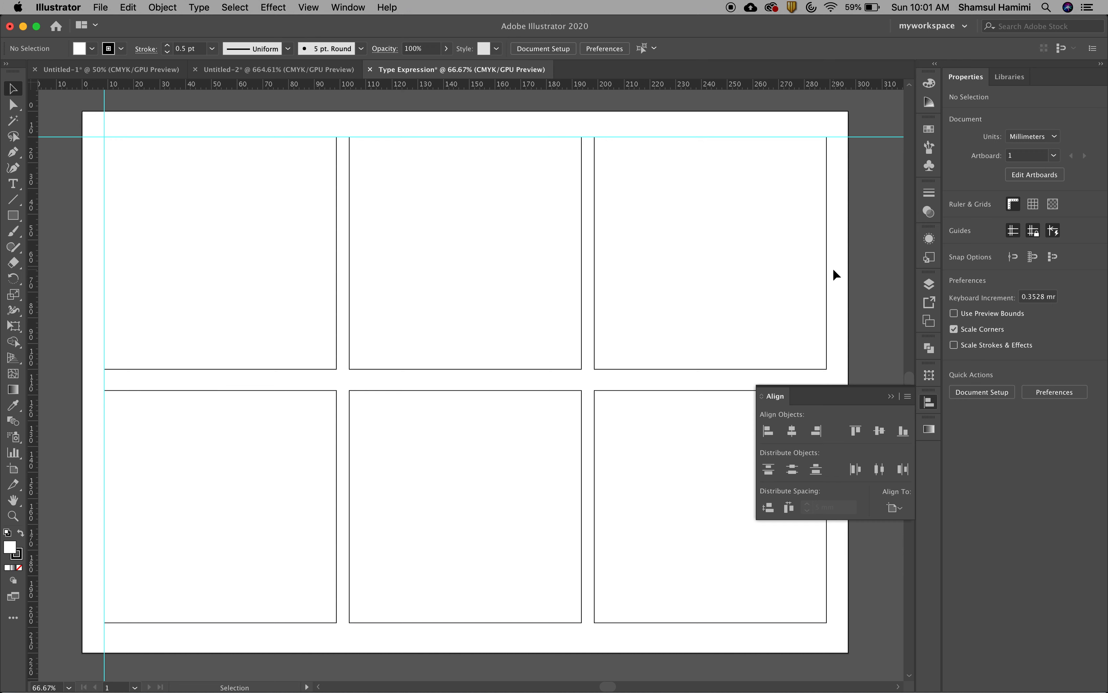
Close the Align options and lock the grouped rectangles.
click(890, 396)
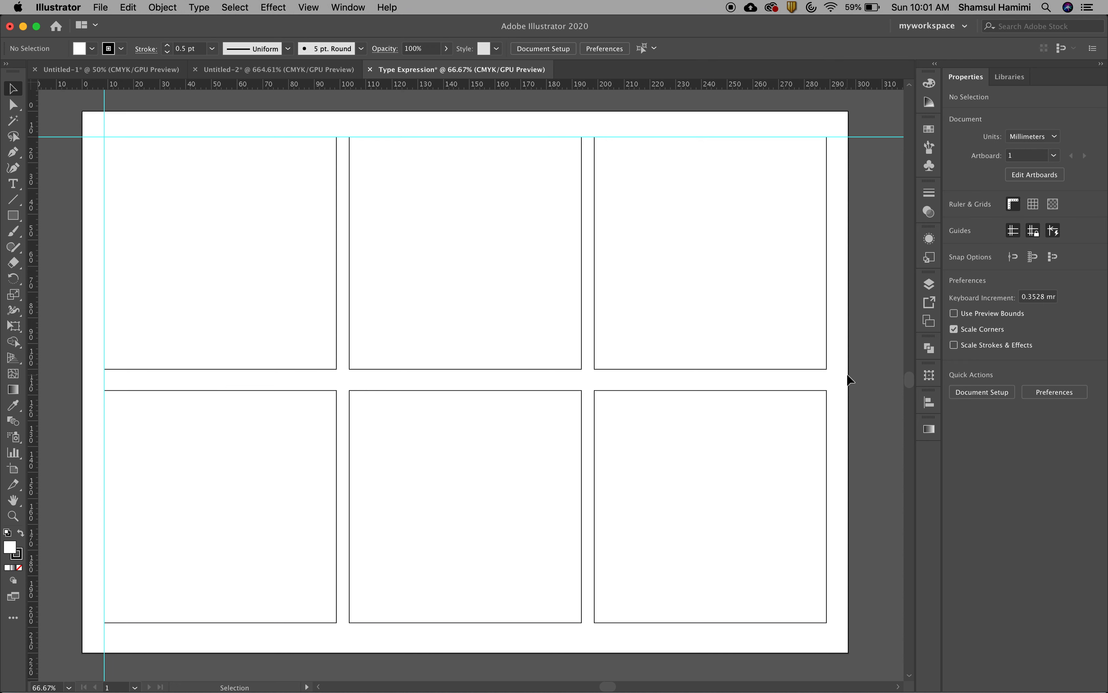
click(278, 347)
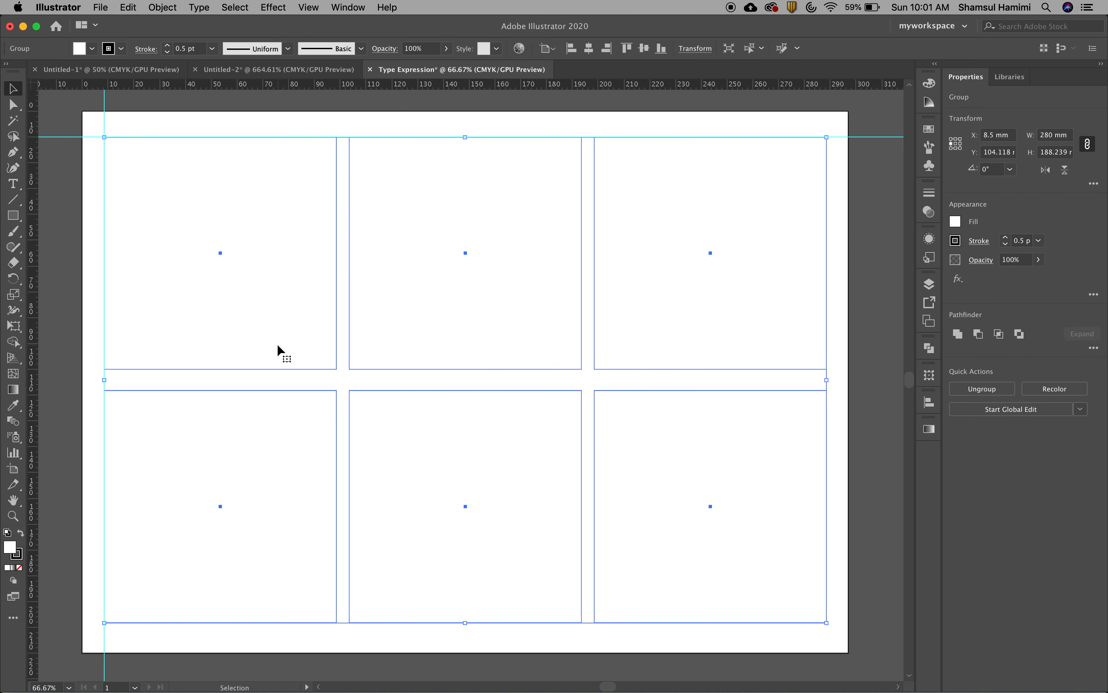
click(344, 382)
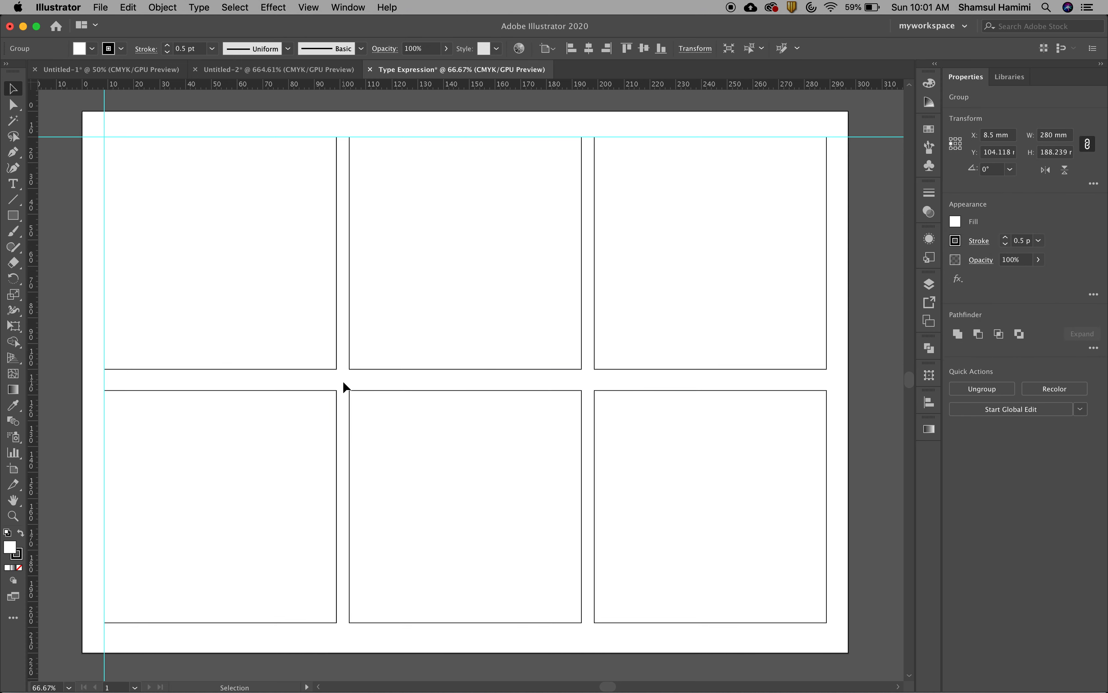
click(330, 367)
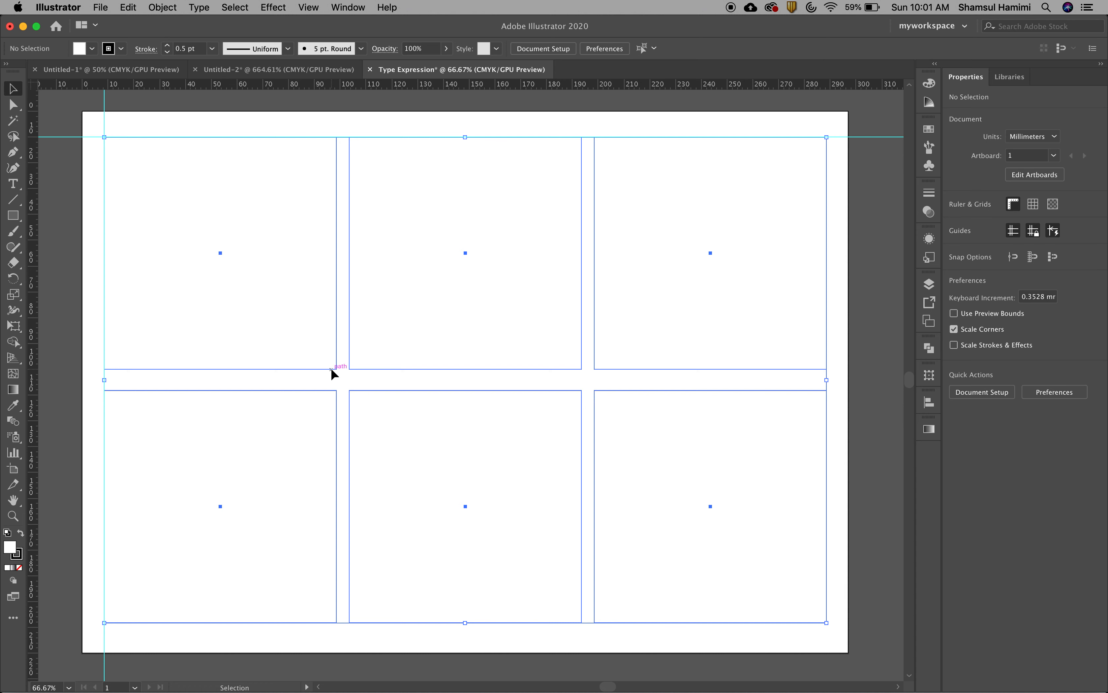
click(346, 383)
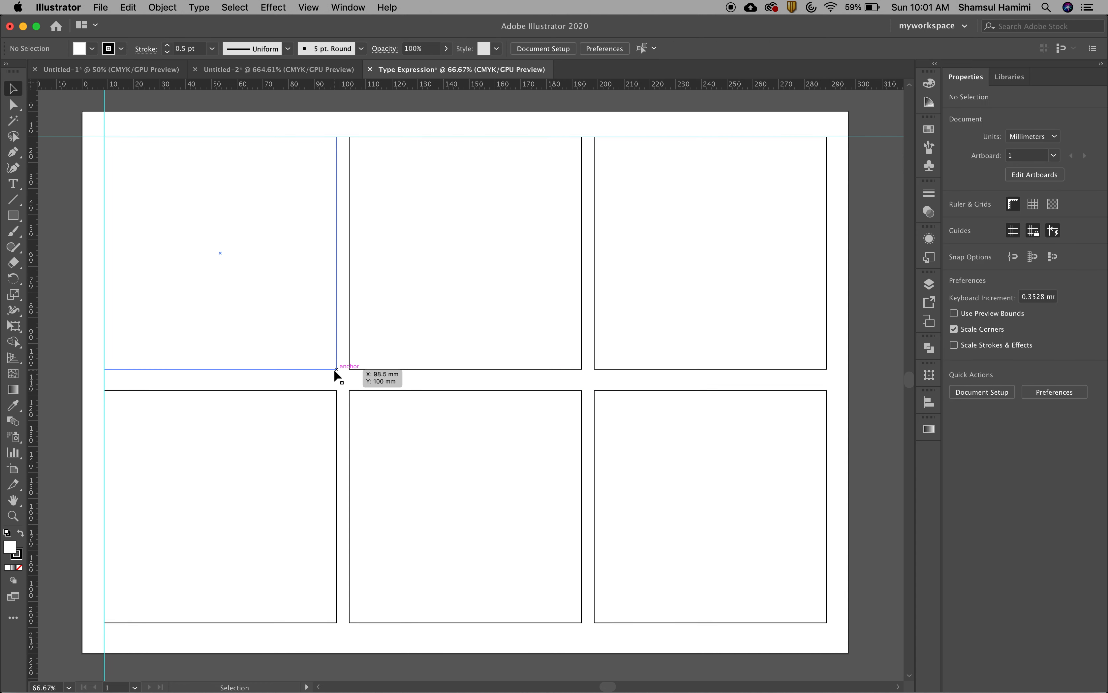
click(335, 370)
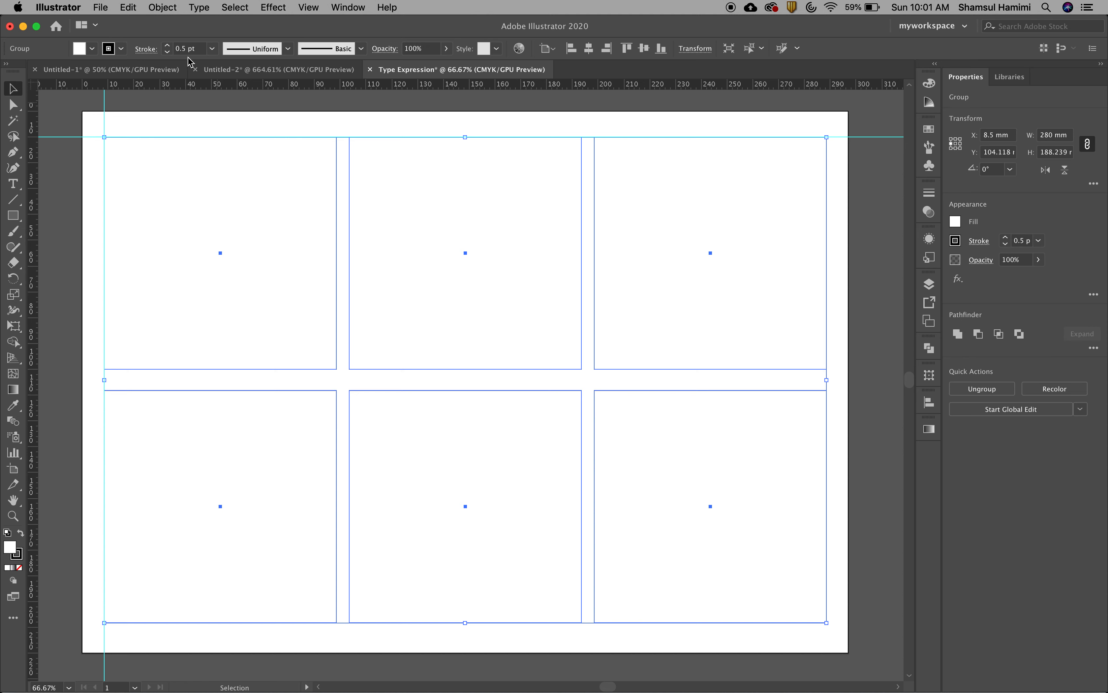
click(162, 7)
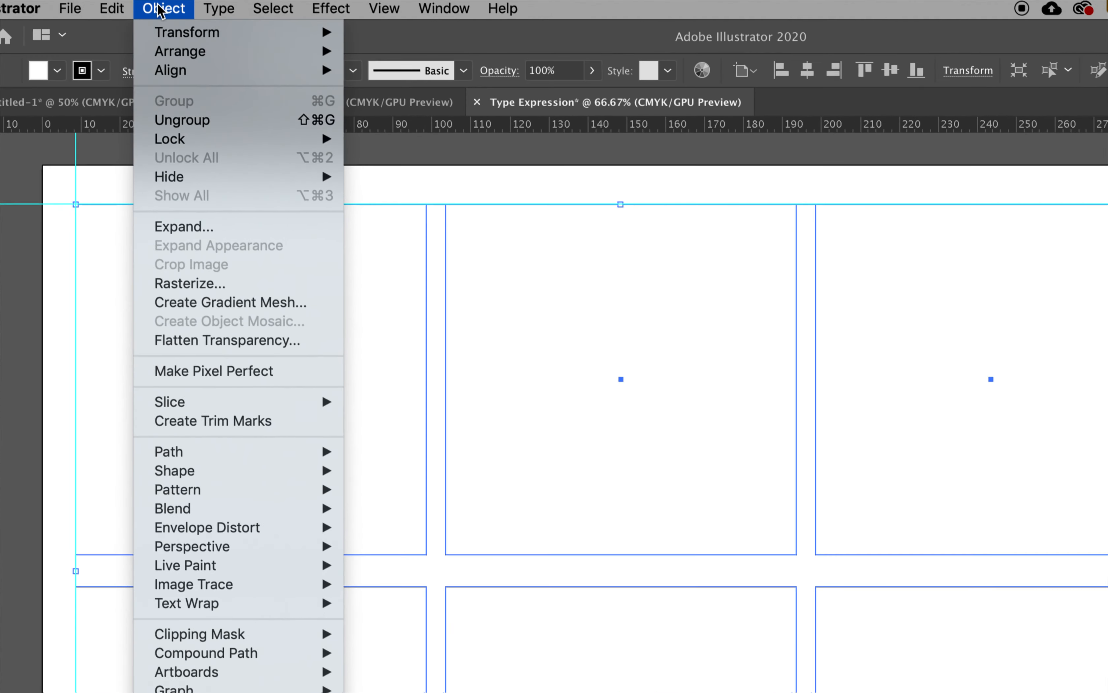
mouse_move(184, 166)
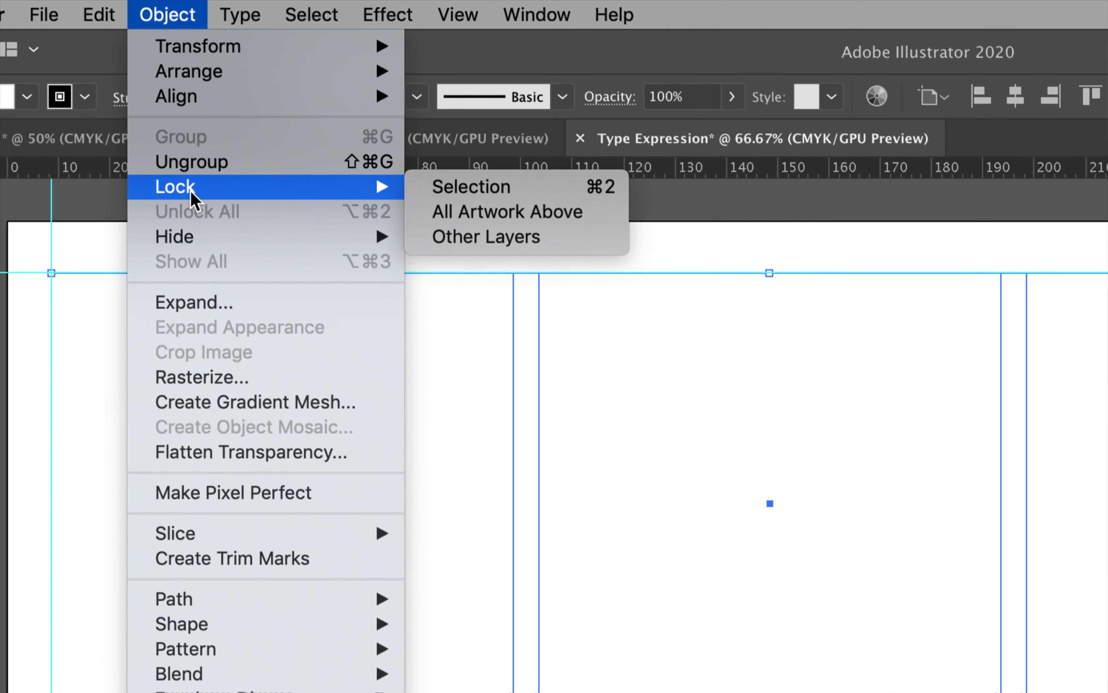
click(489, 187)
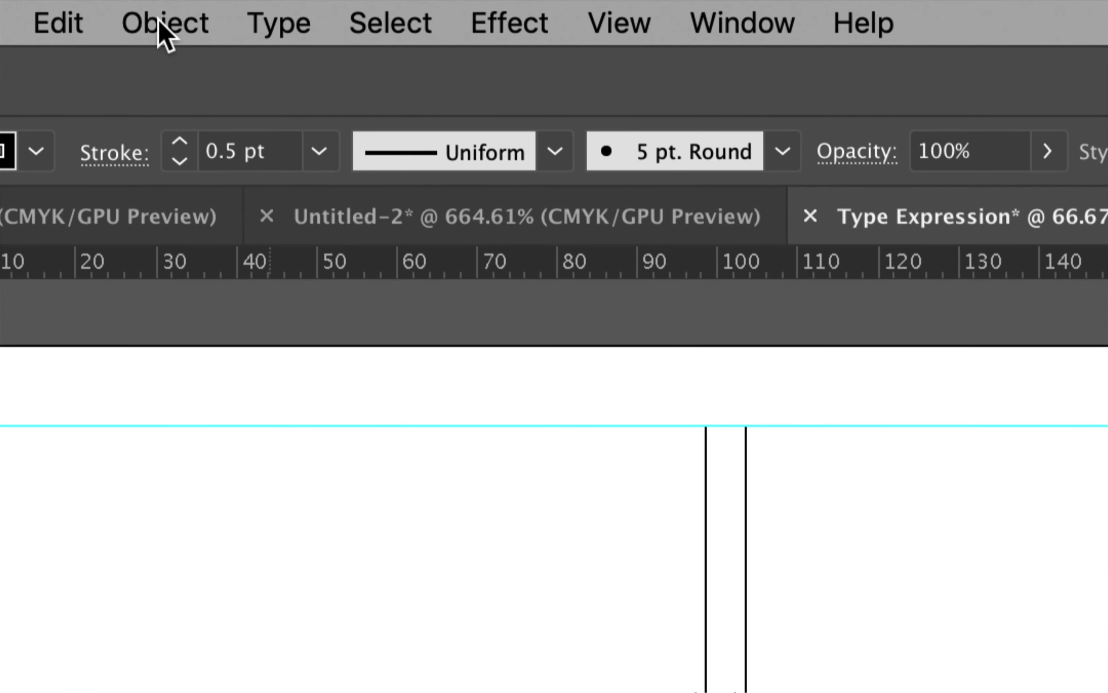
Unlock all locked artwork and clear the selection of the grouped rectangles.
click(164, 8)
click(239, 331)
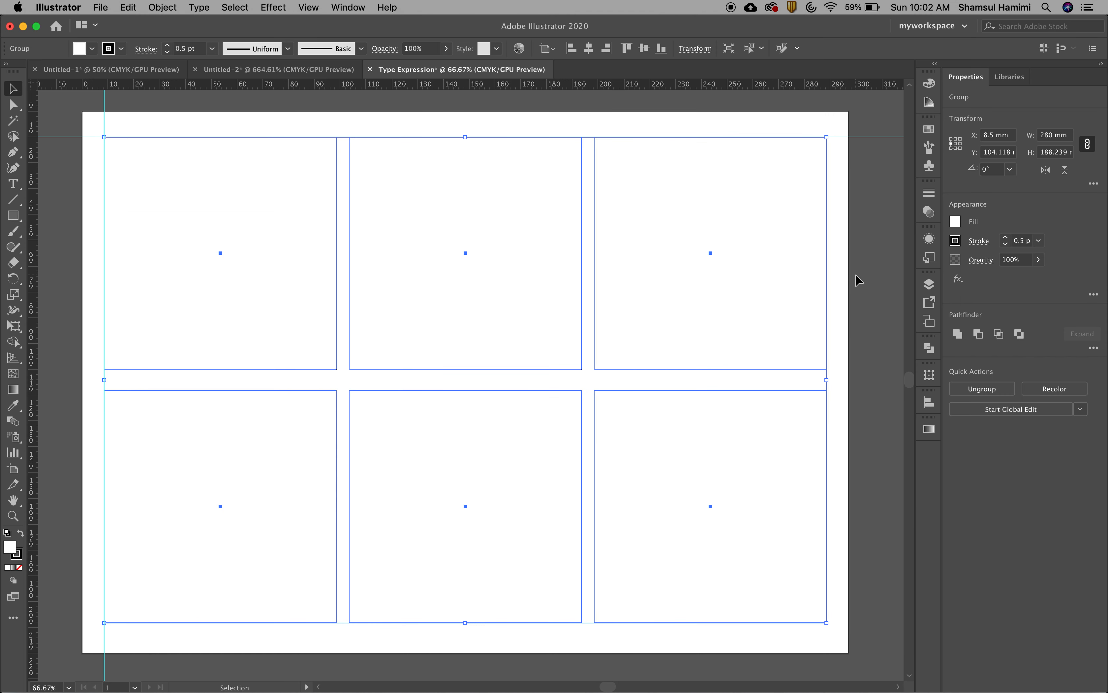
key(a)
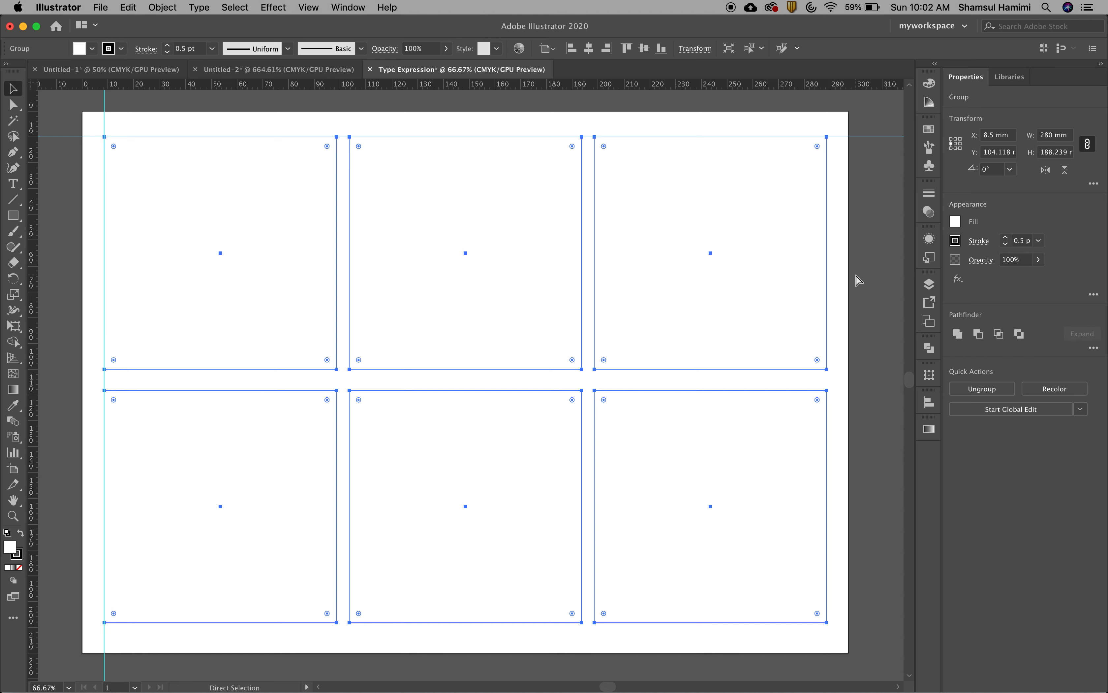
click(858, 280)
key(v)
drag(855, 275, 272, 591)
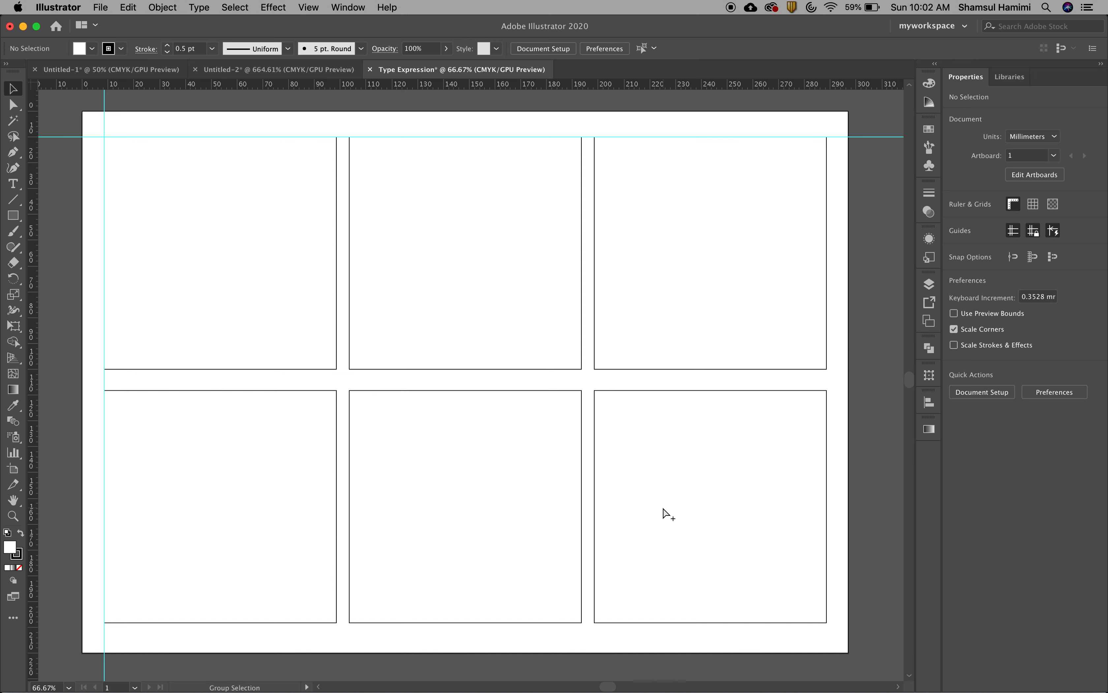
Lock the grouped rectangles again and test the lock by attempting to select and move them.
click(664, 511)
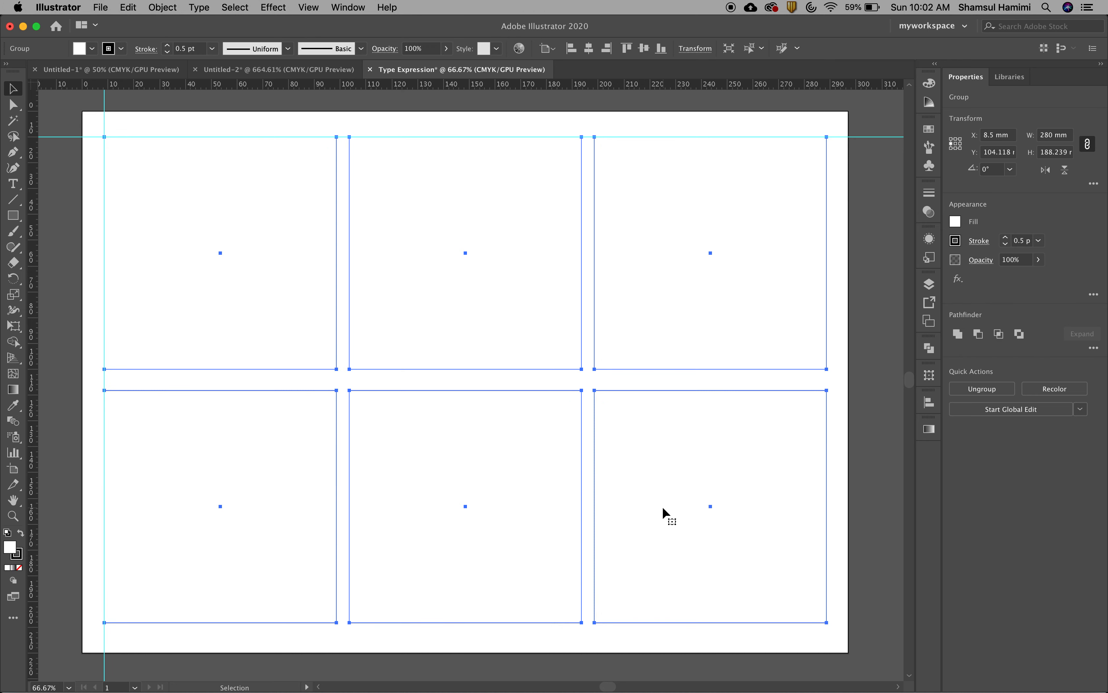
click(662, 506)
drag(803, 355, 595, 501)
drag(169, 248, 532, 480)
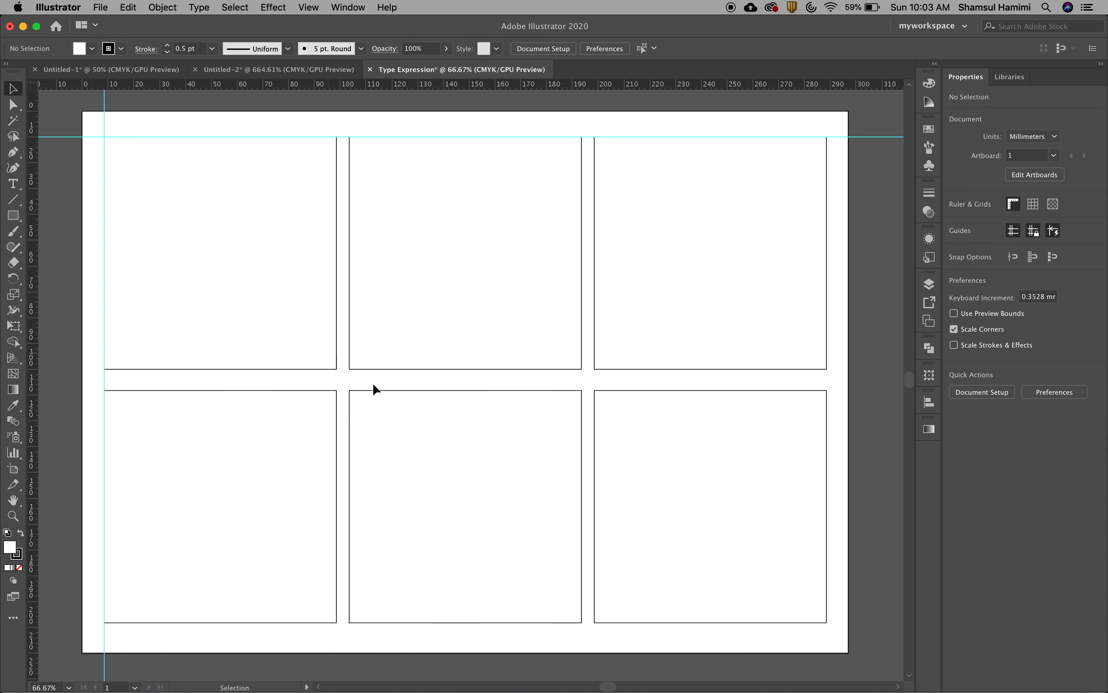
scroll(358, 383, left, 5)
scroll(358, 383, up, 1)
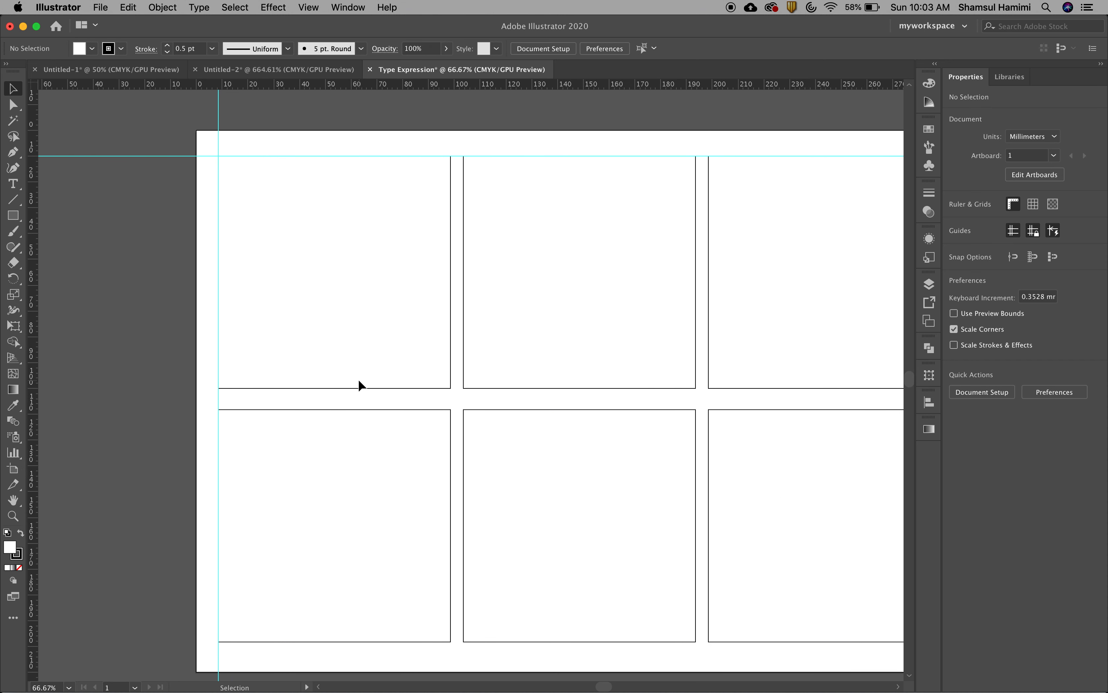
click(13, 184)
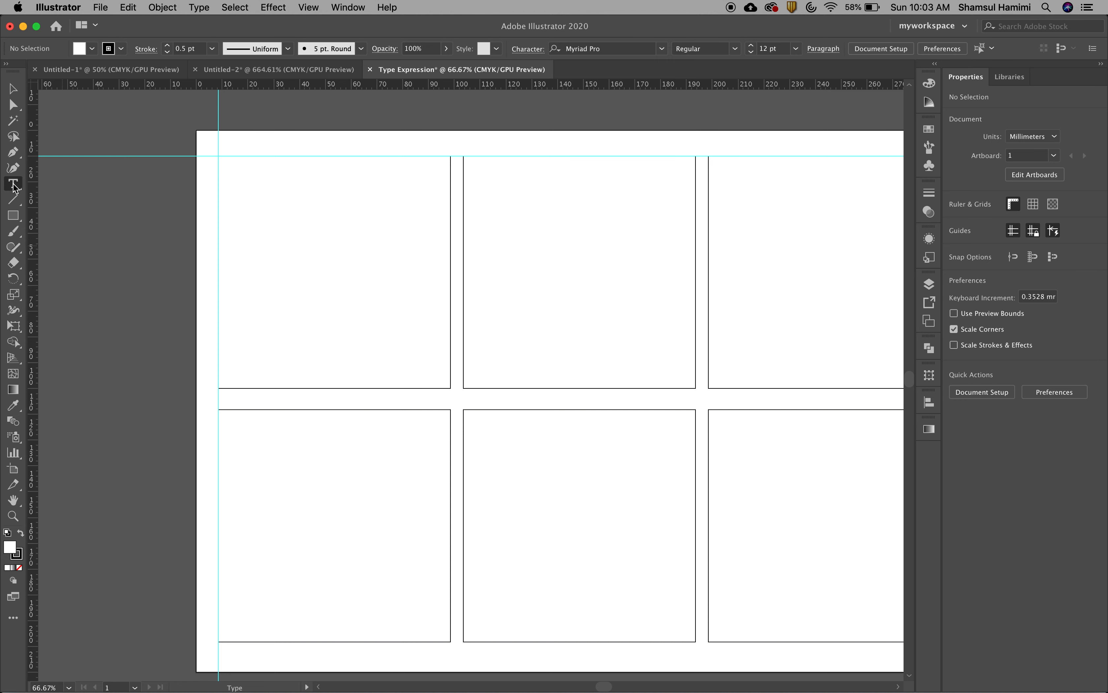
click(256, 246)
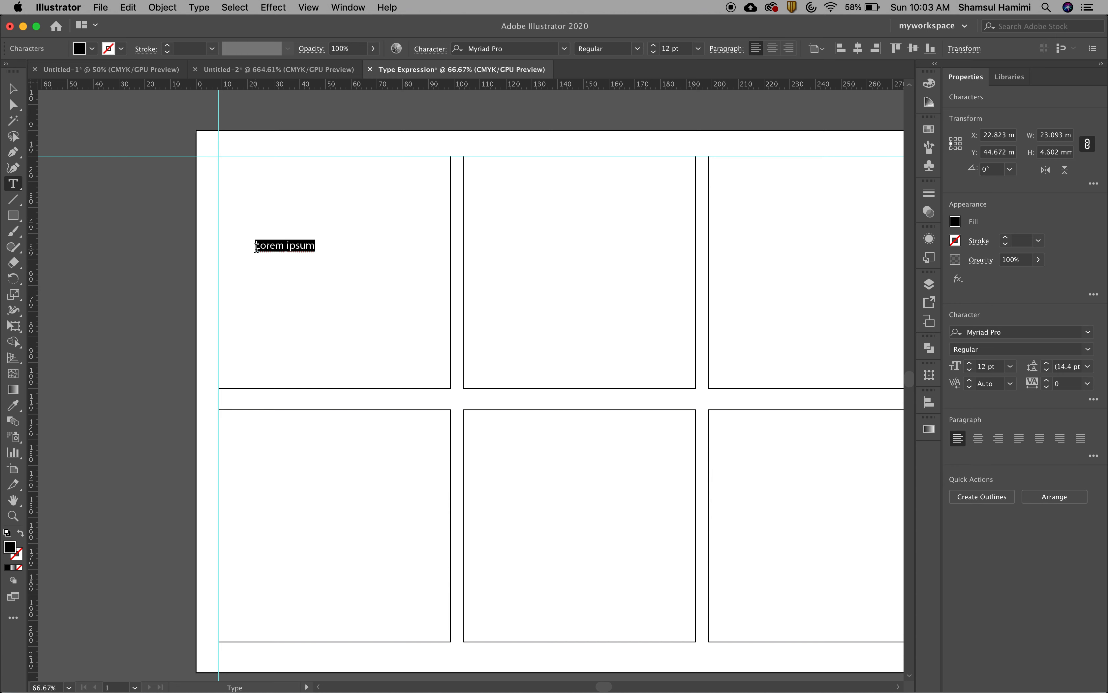
key(super+z)
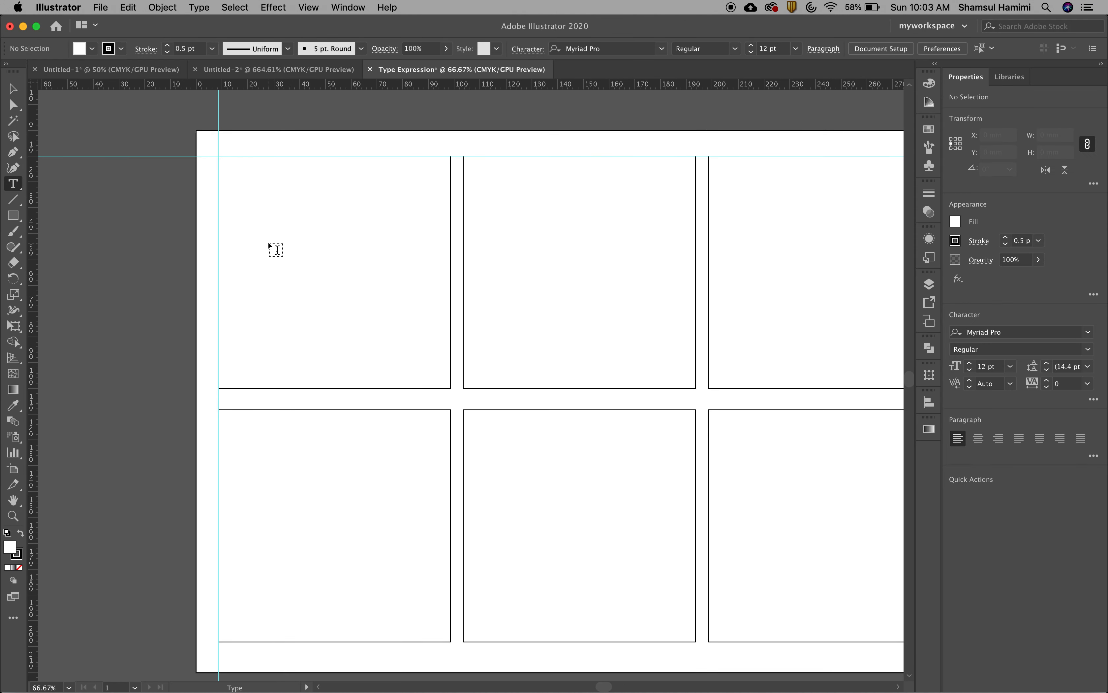
Add point text reading THINK inside the upper-left rectangle and select it as an object.
click(269, 241)
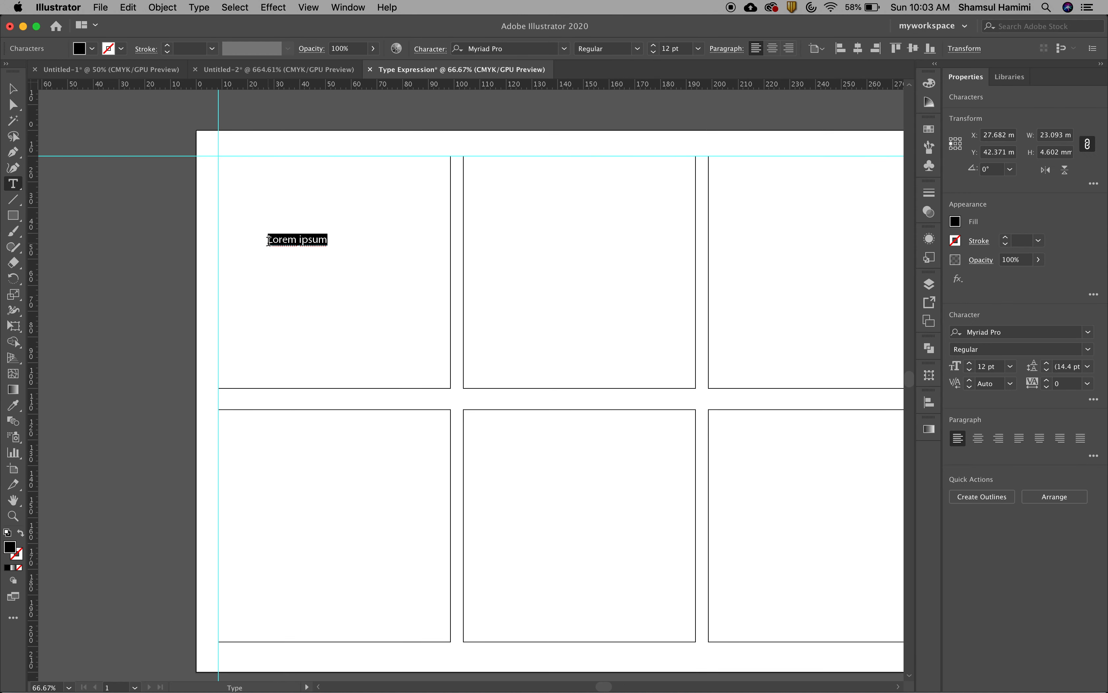
text(THINK)
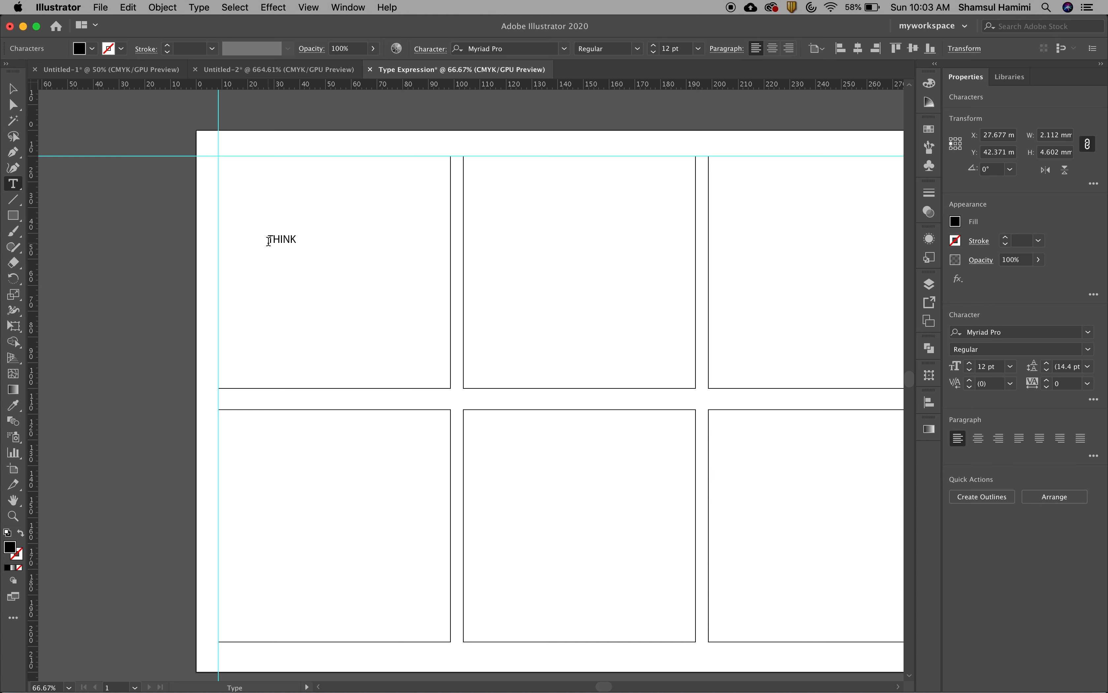
click(16, 94)
click(17, 94)
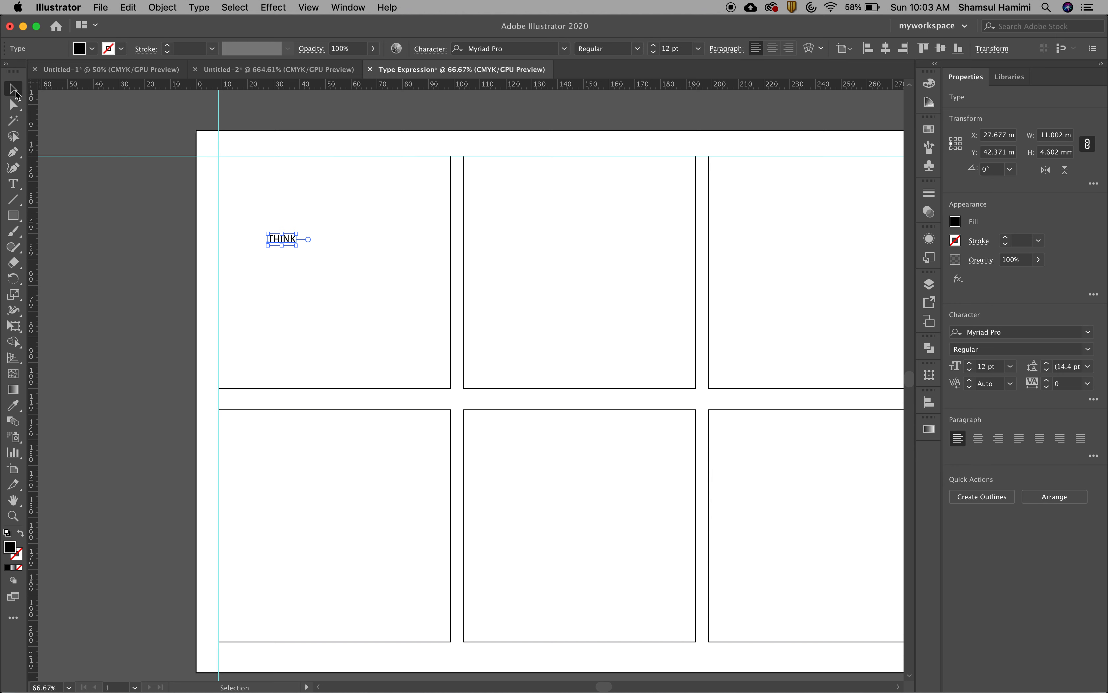
Undo the THINK text entry and reactivate the Type tool.
key(super+z)
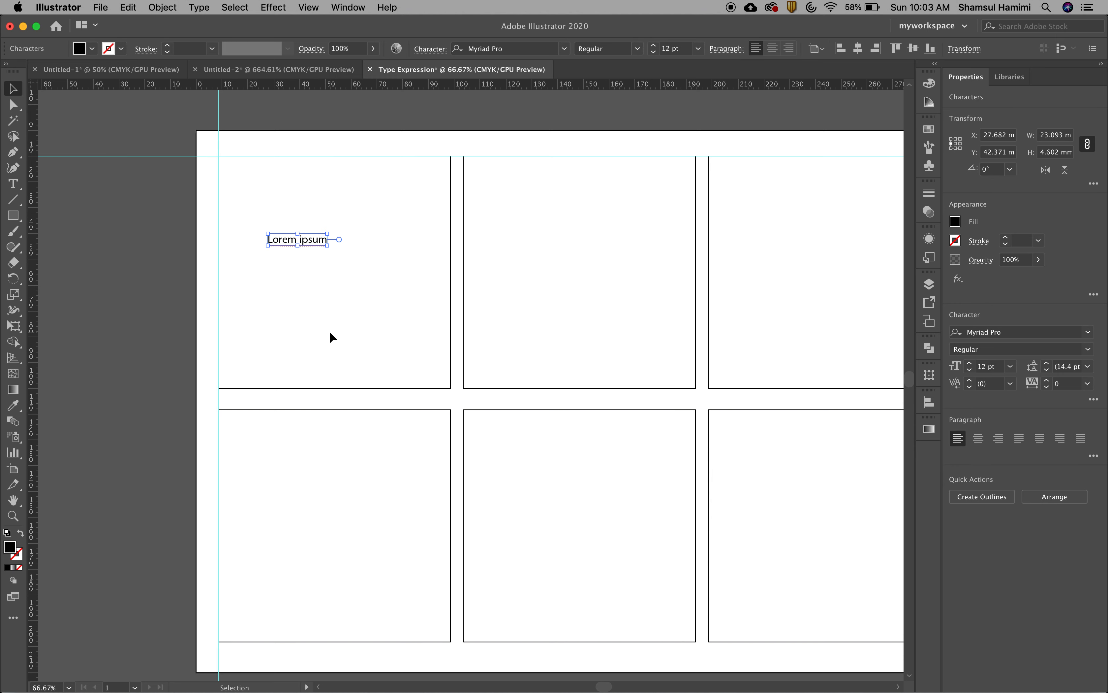
key(t)
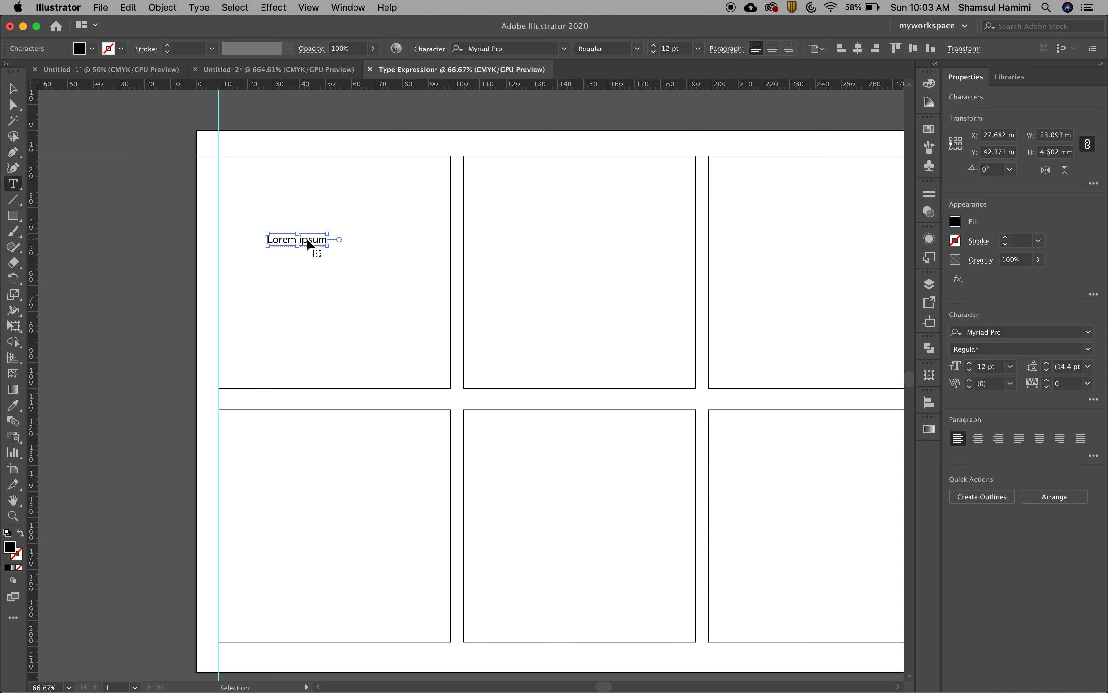
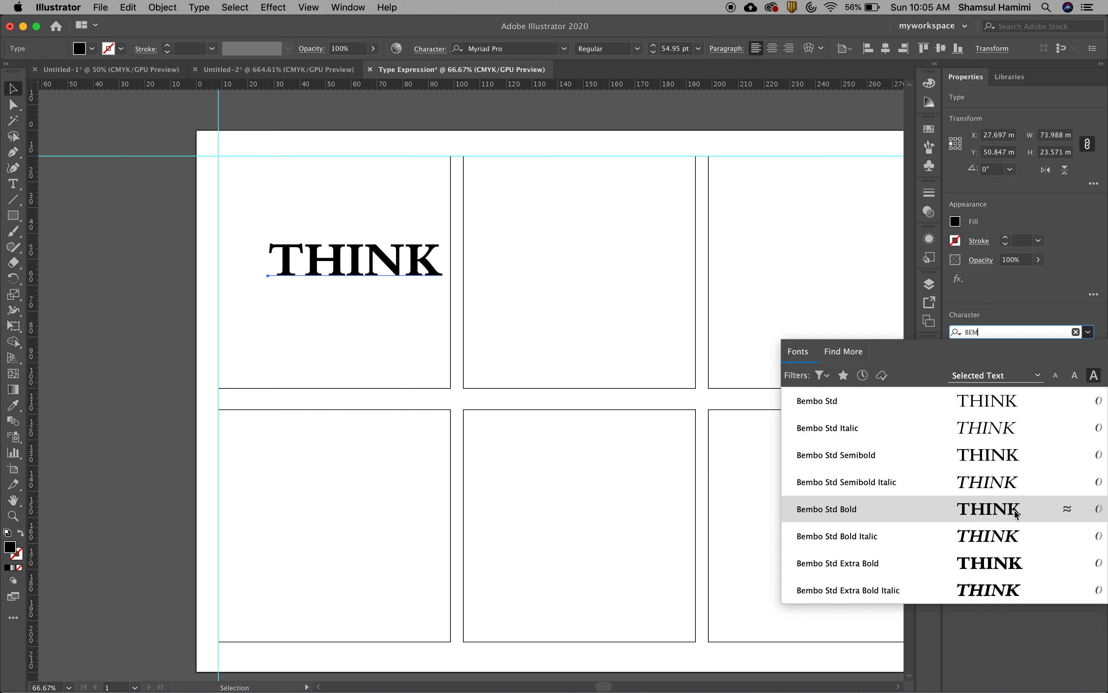
Set the THINK text in Bembo Std Regular and move it to the middle of the upper-left rectangle.
click(1000, 407)
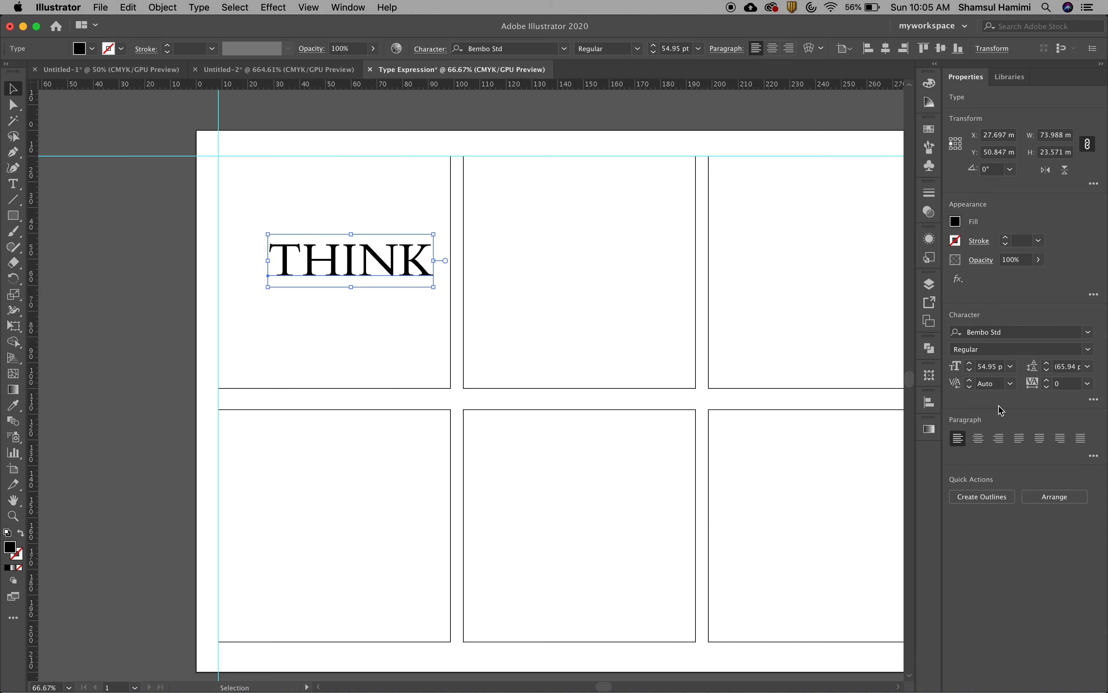
click(535, 357)
drag(371, 272, 356, 290)
click(363, 330)
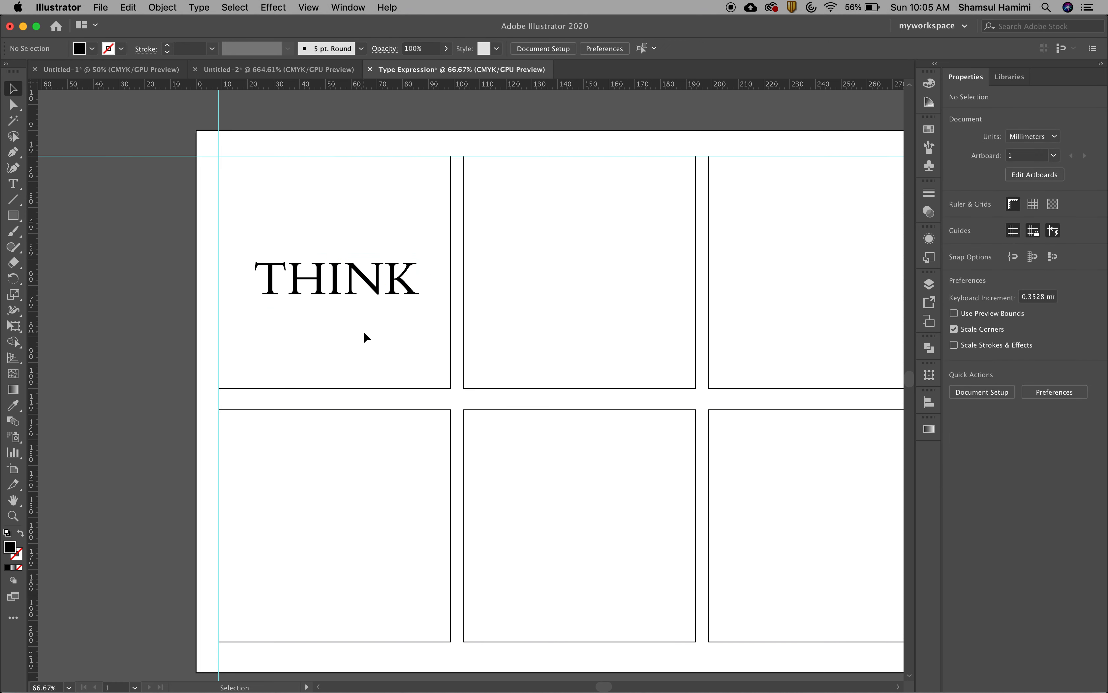
click(352, 298)
click(352, 323)
drag(334, 286, 334, 278)
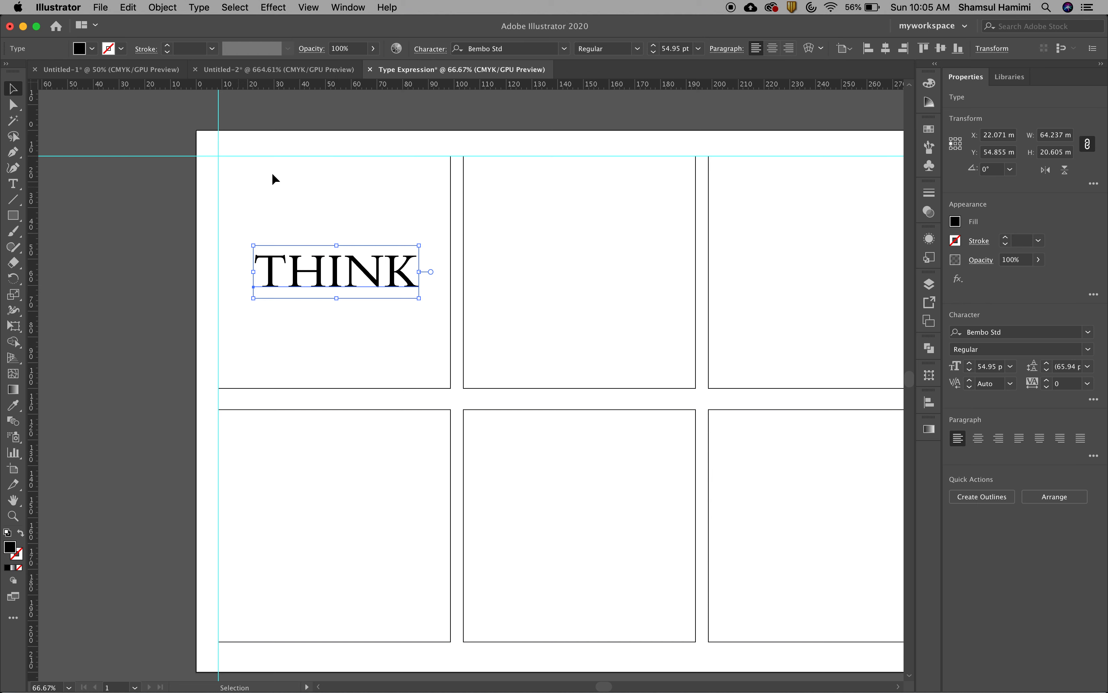
click(362, 349)
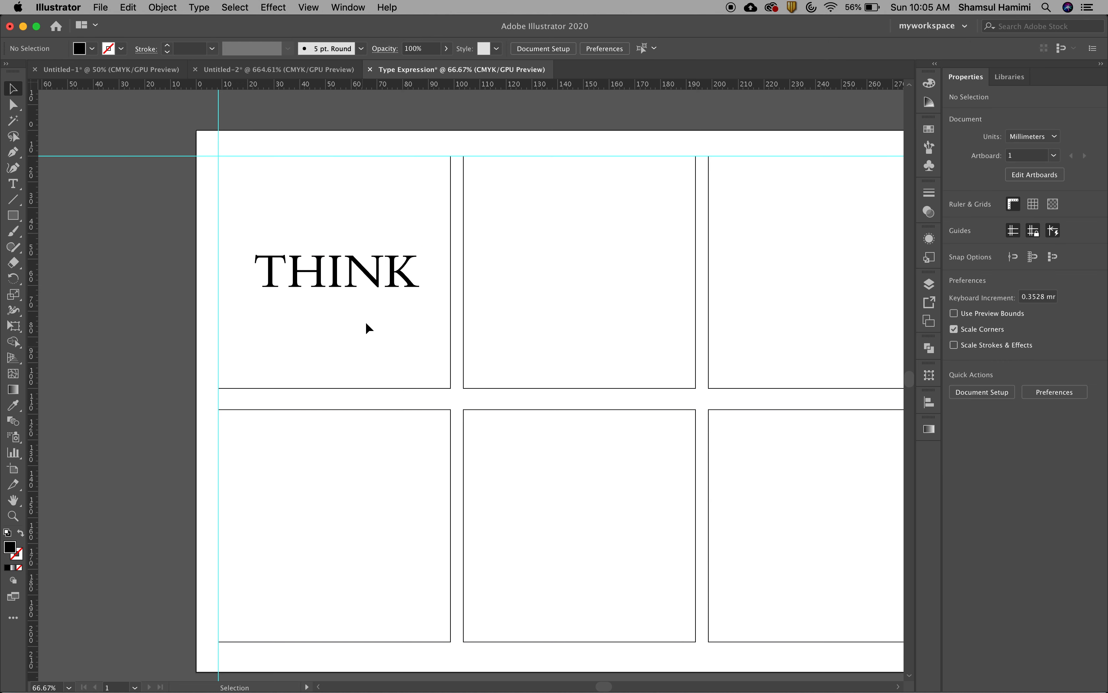
Select the THINK text and hide its selection edges.
click(345, 280)
click(386, 340)
click(376, 281)
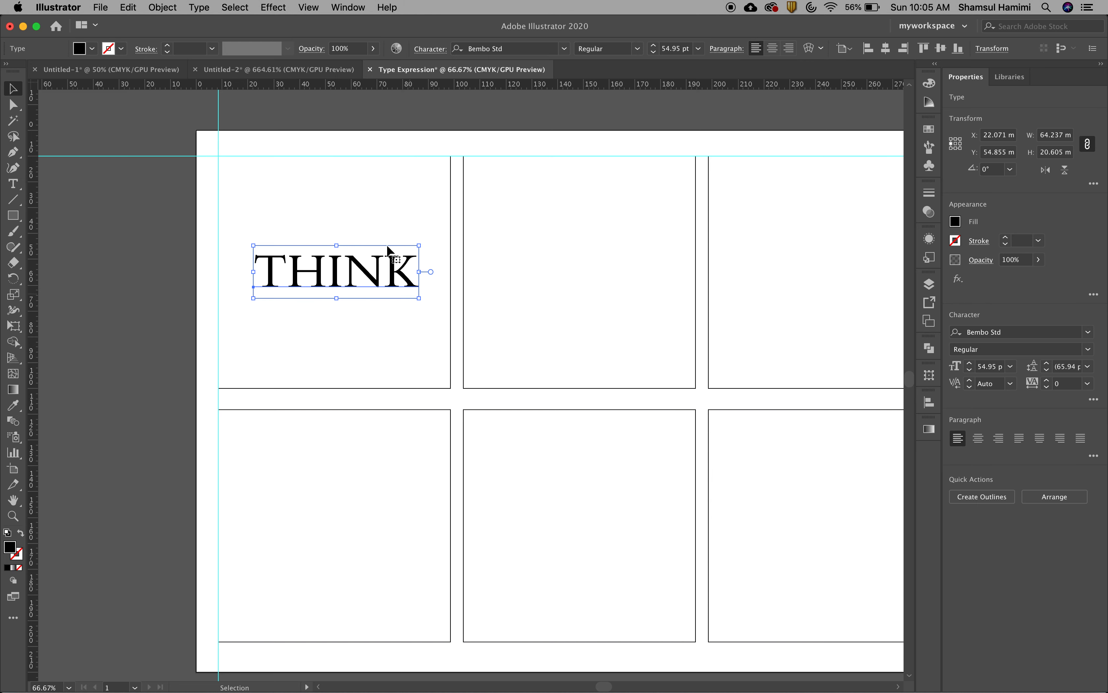
key(super+h)
click(376, 269)
Examine the whole finished type layout in the Untitled-2 document and return to the Type Expression document.
click(265, 72)
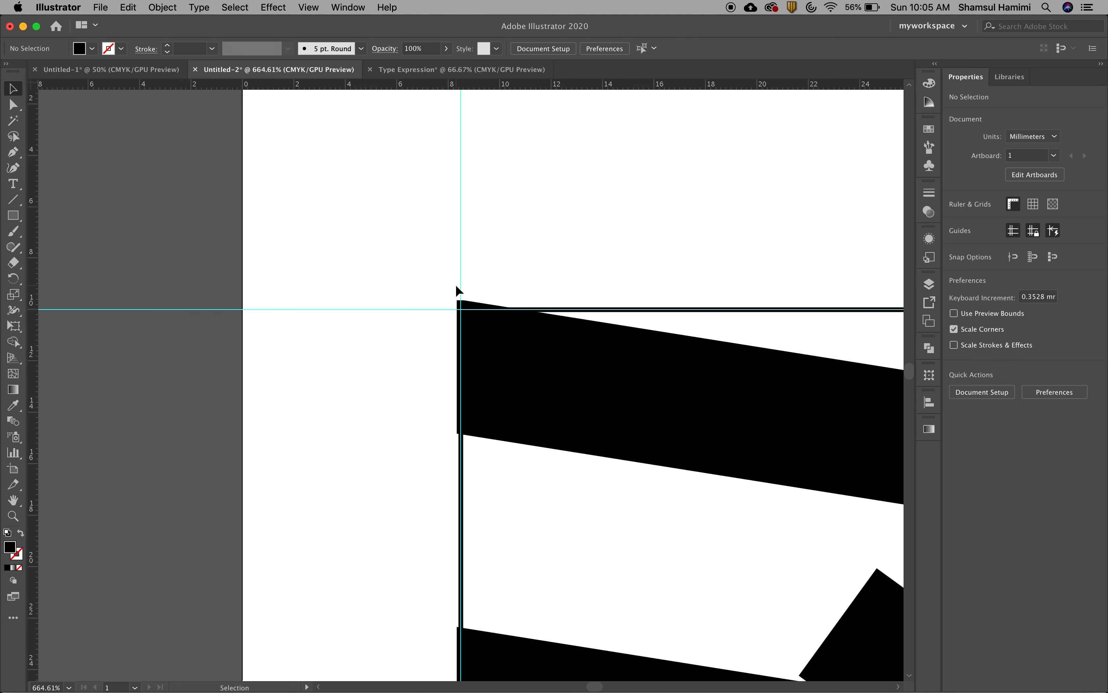
key(super+0)
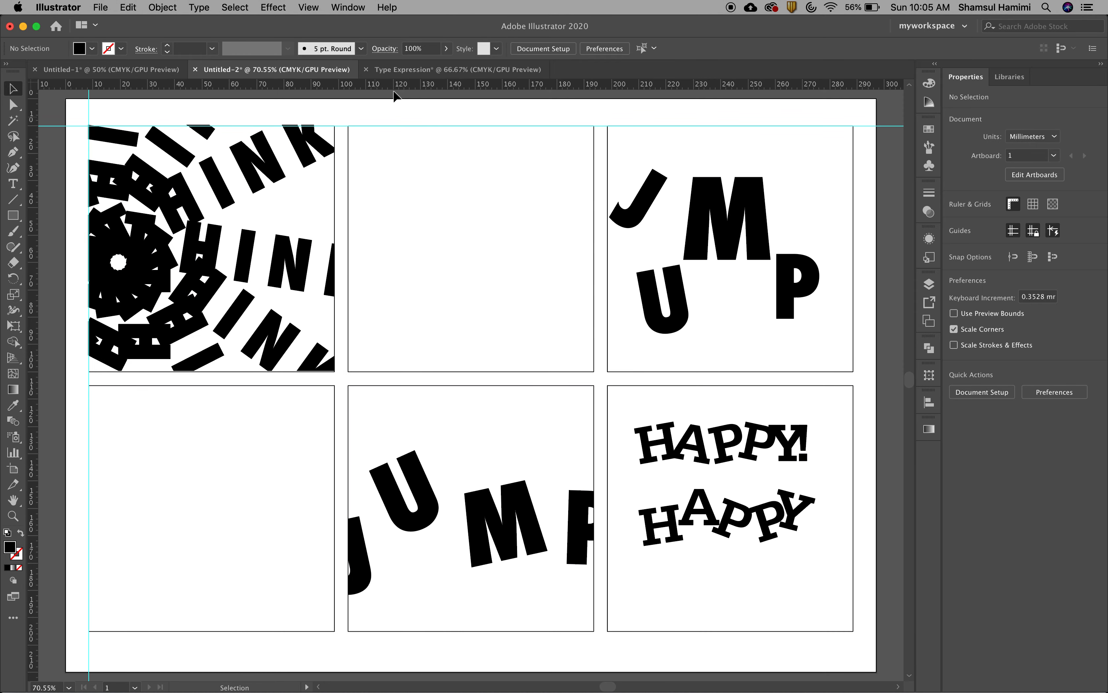
click(441, 69)
Move the THINK text so it starts on the vertical guide in the upper-left rectangle, and keep it selected.
click(358, 326)
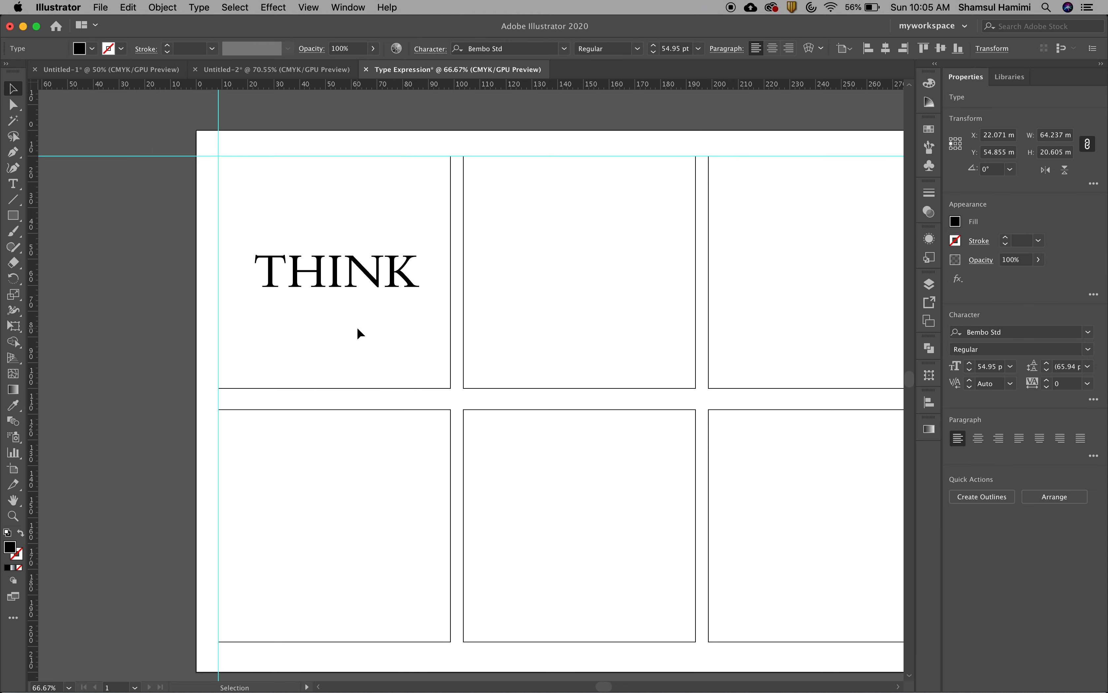
drag(329, 282, 295, 274)
click(299, 313)
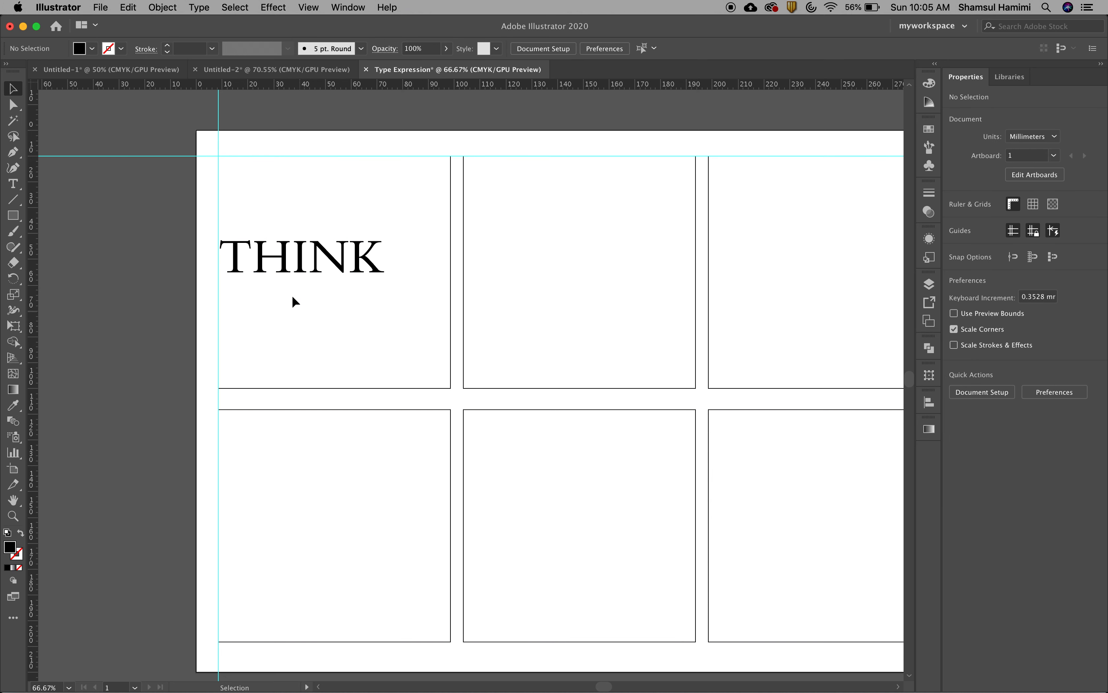
click(284, 271)
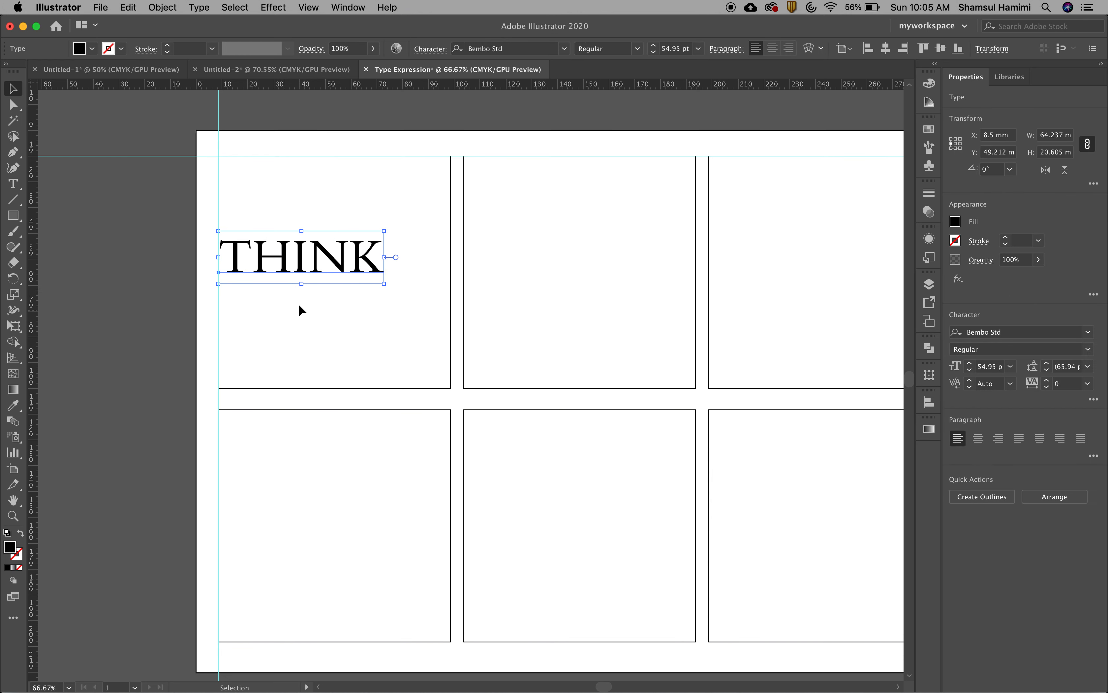
Try rotating the THINK text freehand with the Rotate tool, and undo the rotation.
click(15, 283)
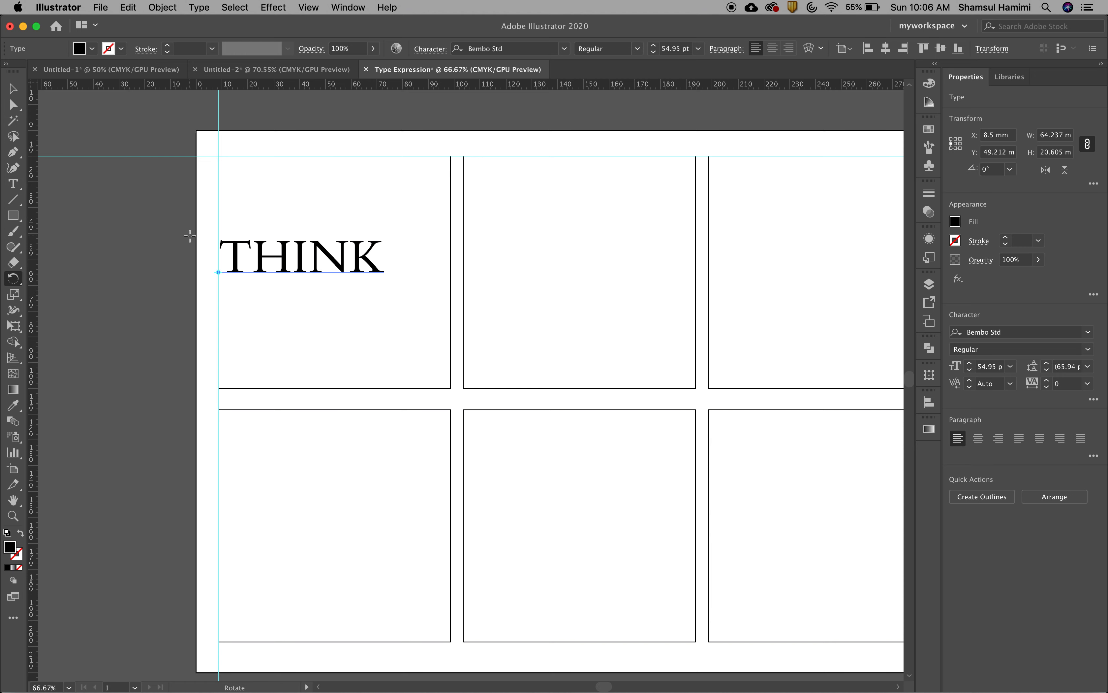
drag(189, 231, 405, 387)
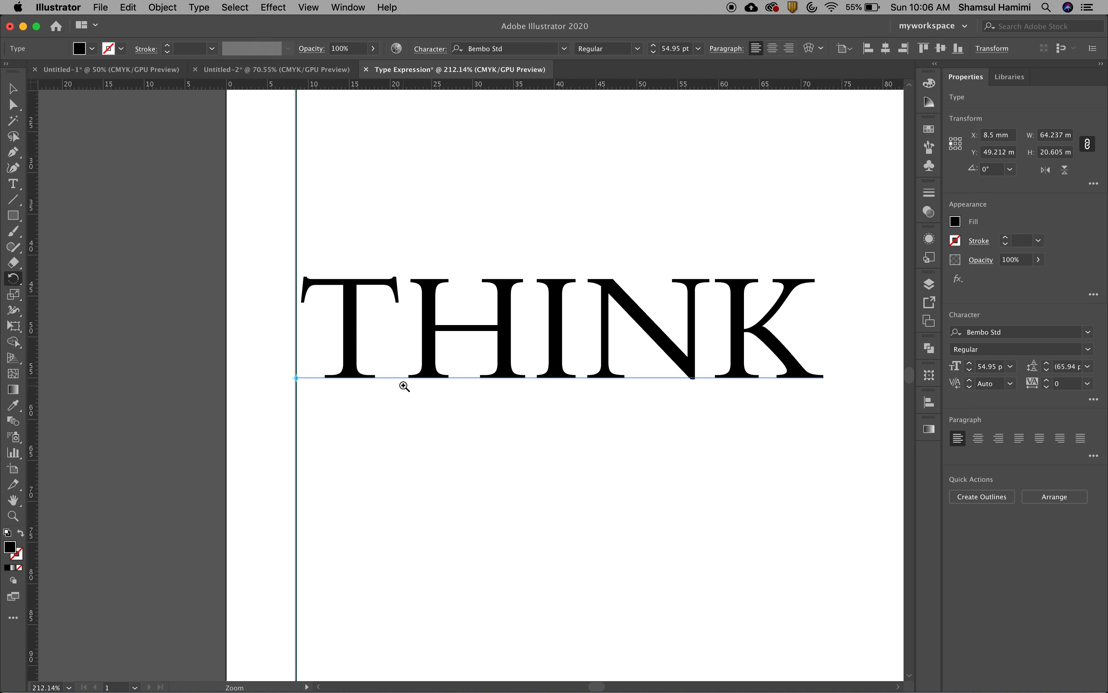
click(295, 377)
mouse_move(695, 375)
mouse_down()
mouse_move(683, 425)
mouse_move(660, 448)
mouse_move(696, 394)
mouse_move(702, 328)
mouse_move(688, 379)
mouse_up()
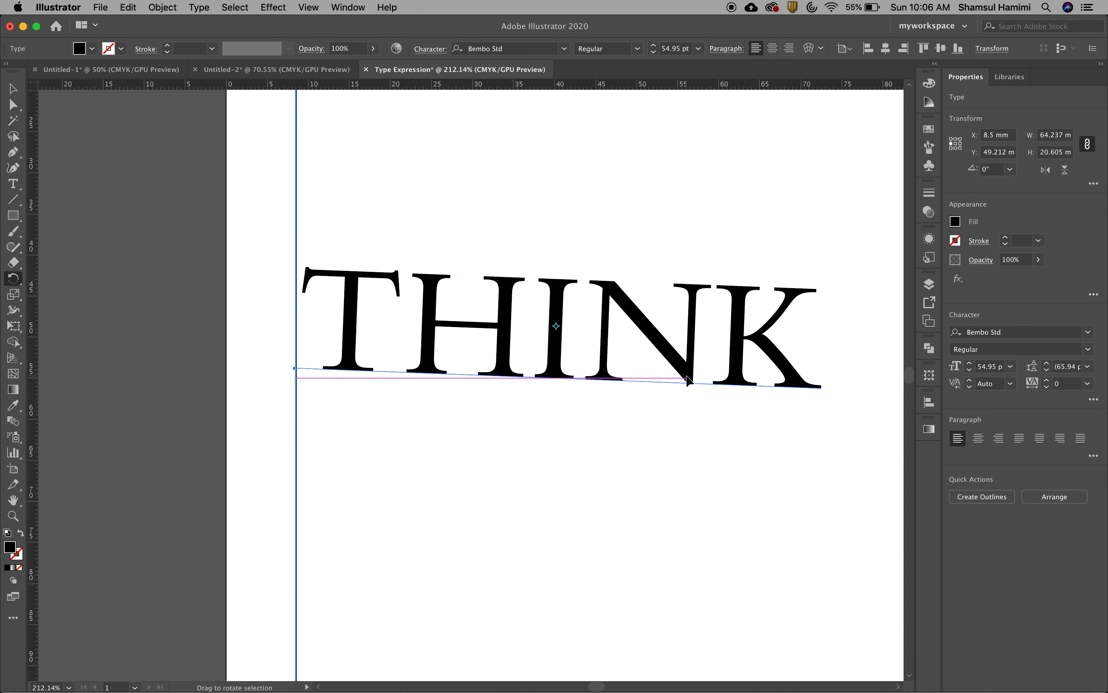
key(super+z)
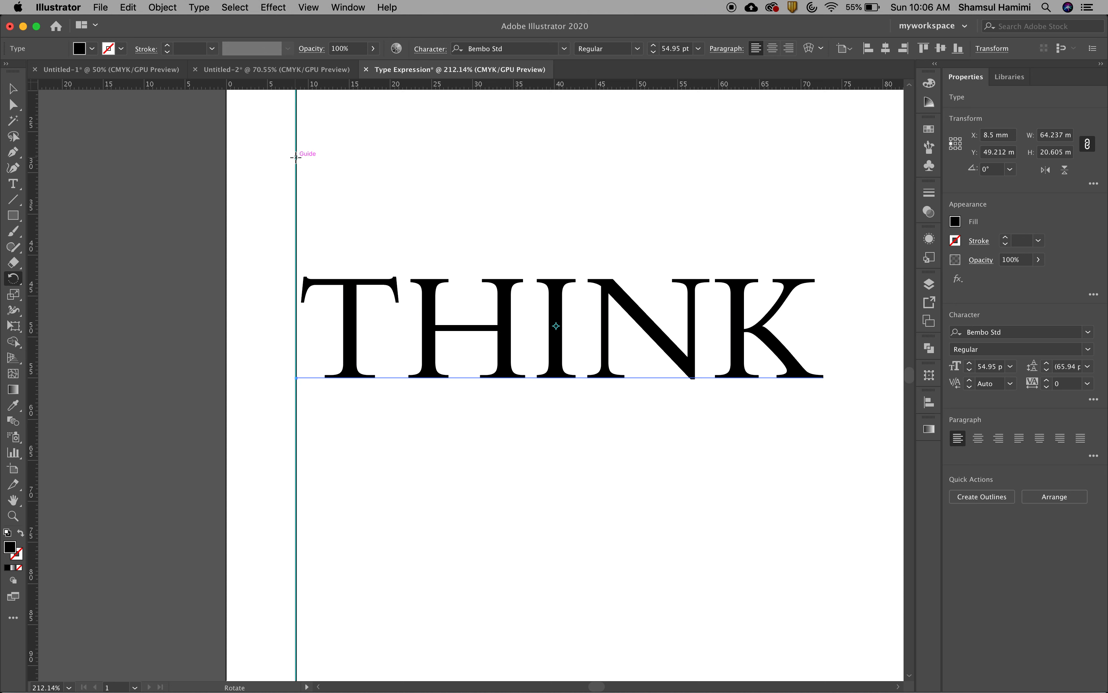
Look at the radial THINK example in Untitled-2 and return to the Type Expression document.
click(269, 73)
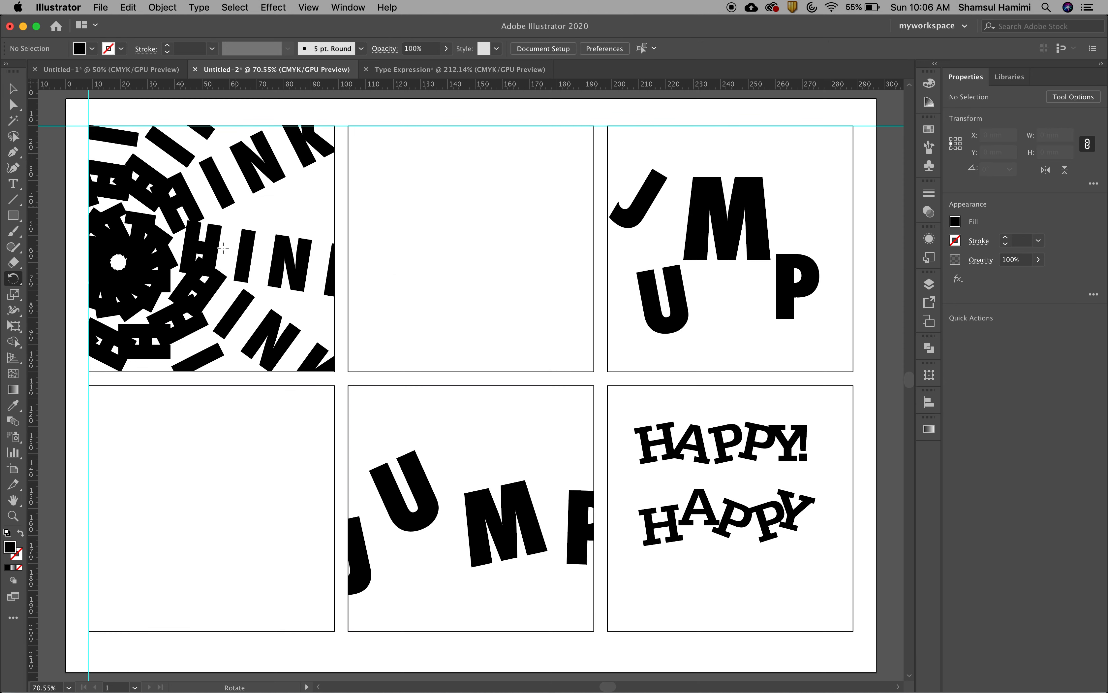
click(404, 72)
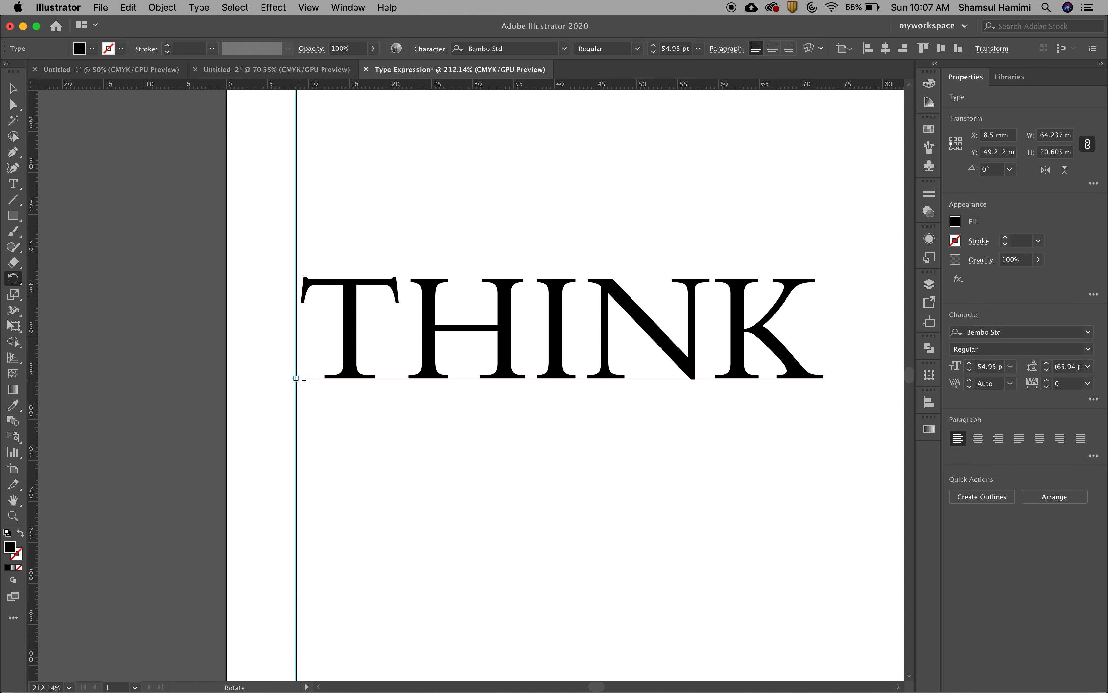
Create a copy of the THINK text rotated 20° about the start point of its baseline, with Preview enabled.
double_click(14, 279)
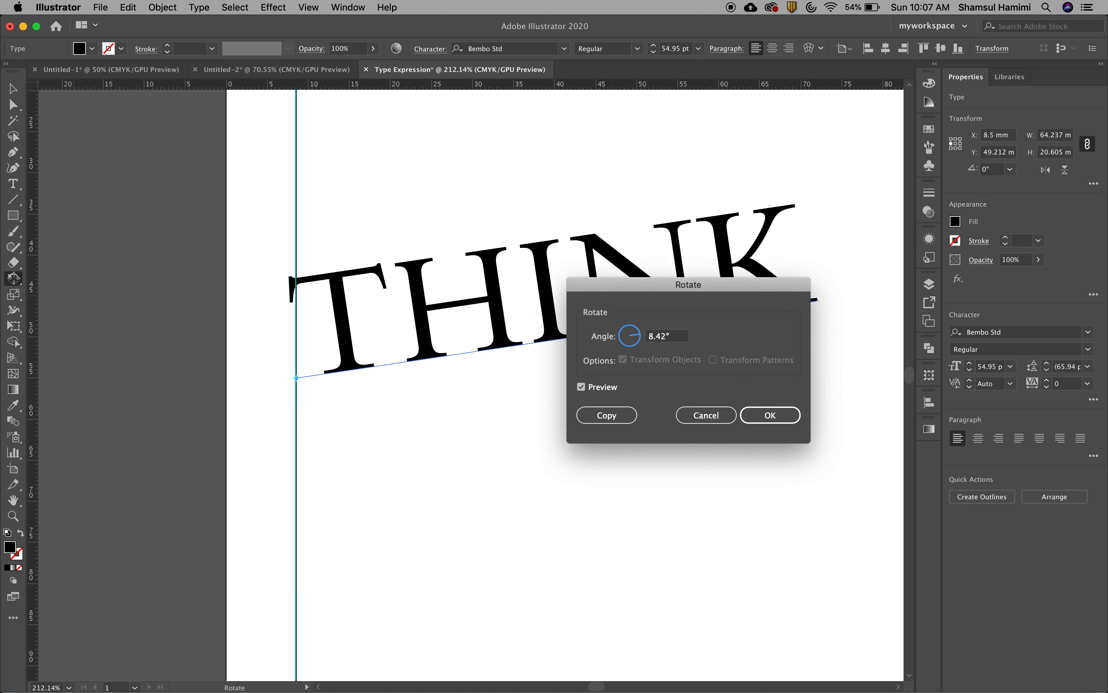
drag(661, 287, 573, 365)
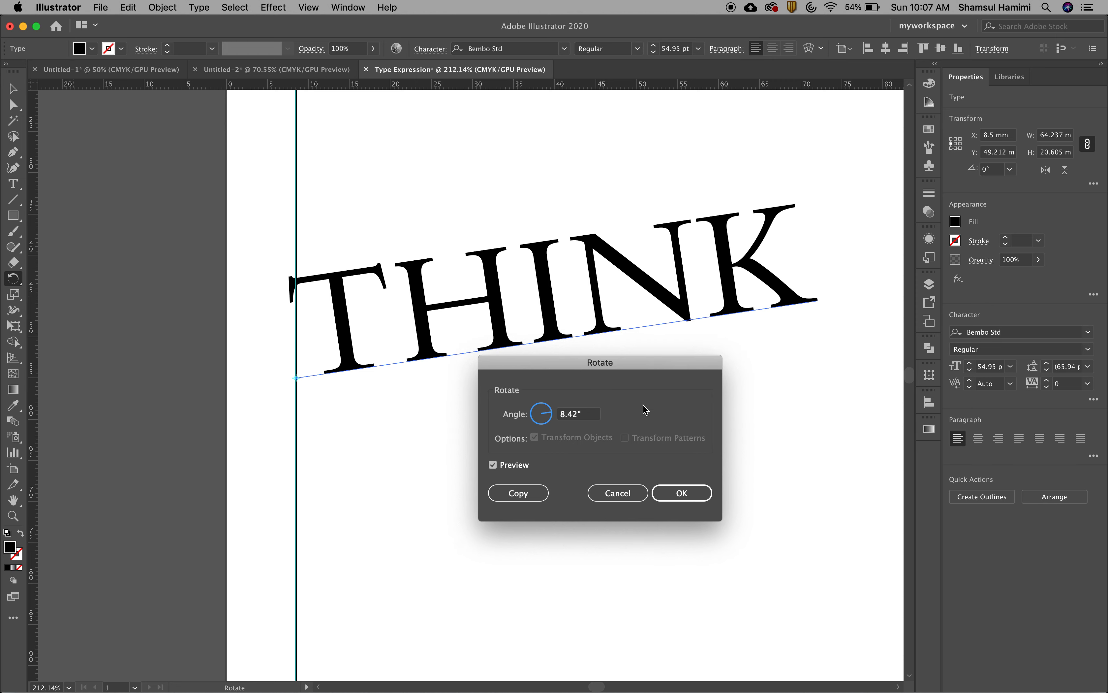
double_click(578, 415)
text(20)
click(500, 466)
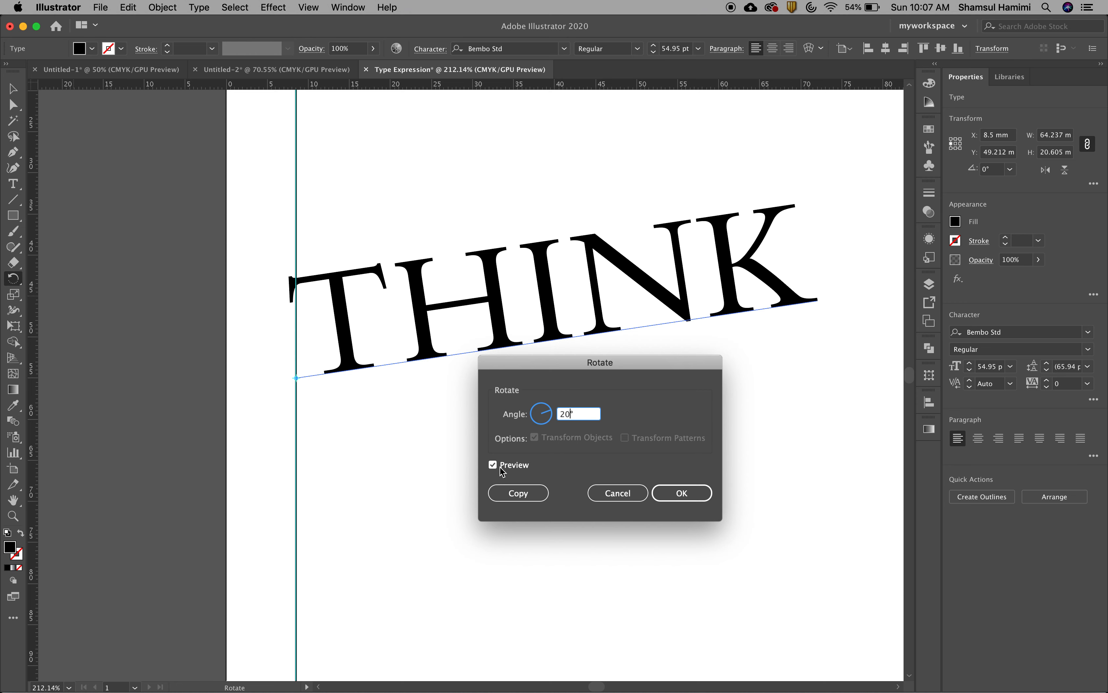
click(501, 467)
click(497, 468)
click(496, 468)
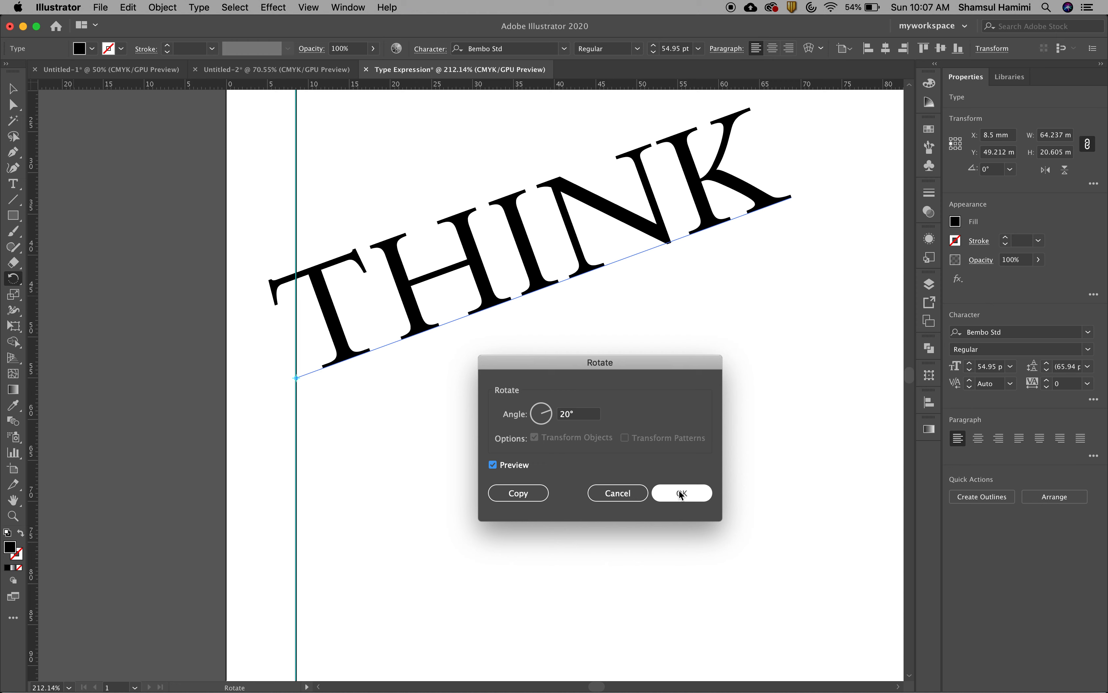
click(518, 492)
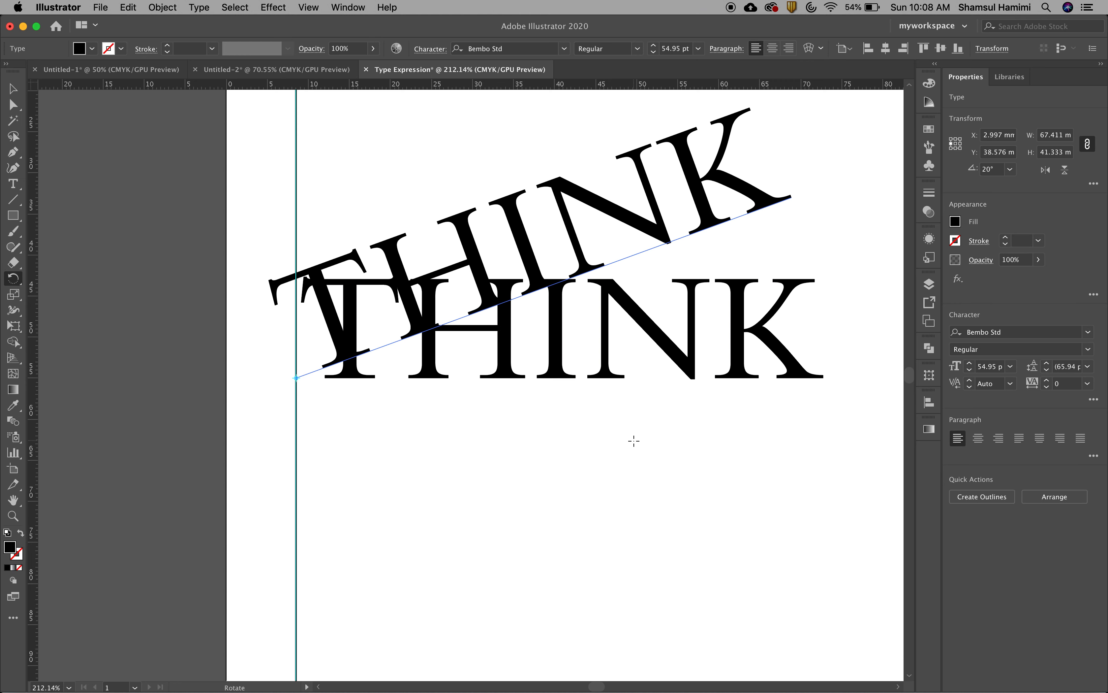
Repeat the 20° rotated copy of the THINK text until the copies form a full circle, and leave nothing selected.
key(super+d)
key(super+d)
key(super+d)
key(super+d)
key(super+d)
key(super+d)
key(super+d)
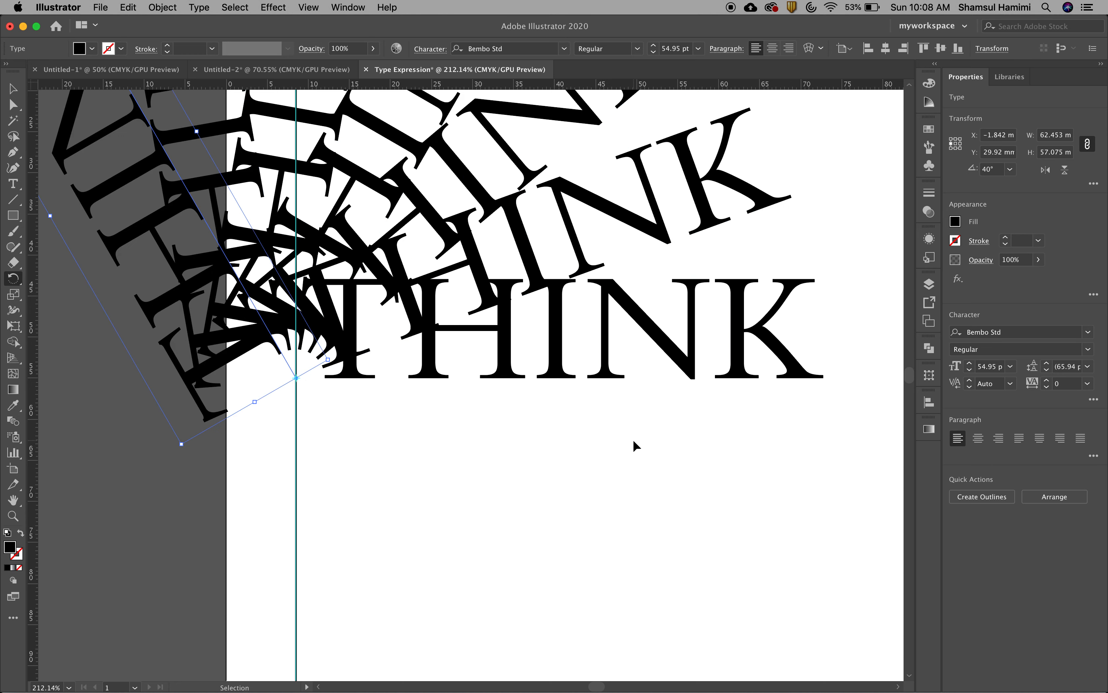
key(super+d)
key(super+d)
key(super+d)
key(super+d)
key(super+d)
key(super+d)
key(super+d)
key(super+d)
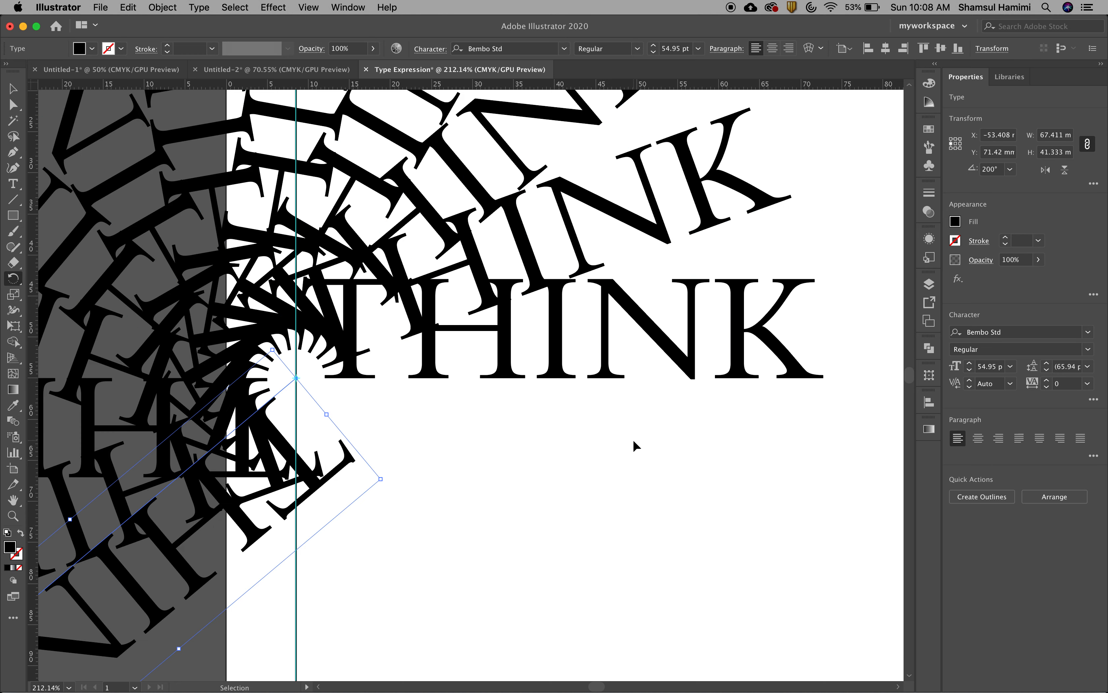
key(super+d)
key(super+d)
key(super+d)
key(super+d)
key(super+d)
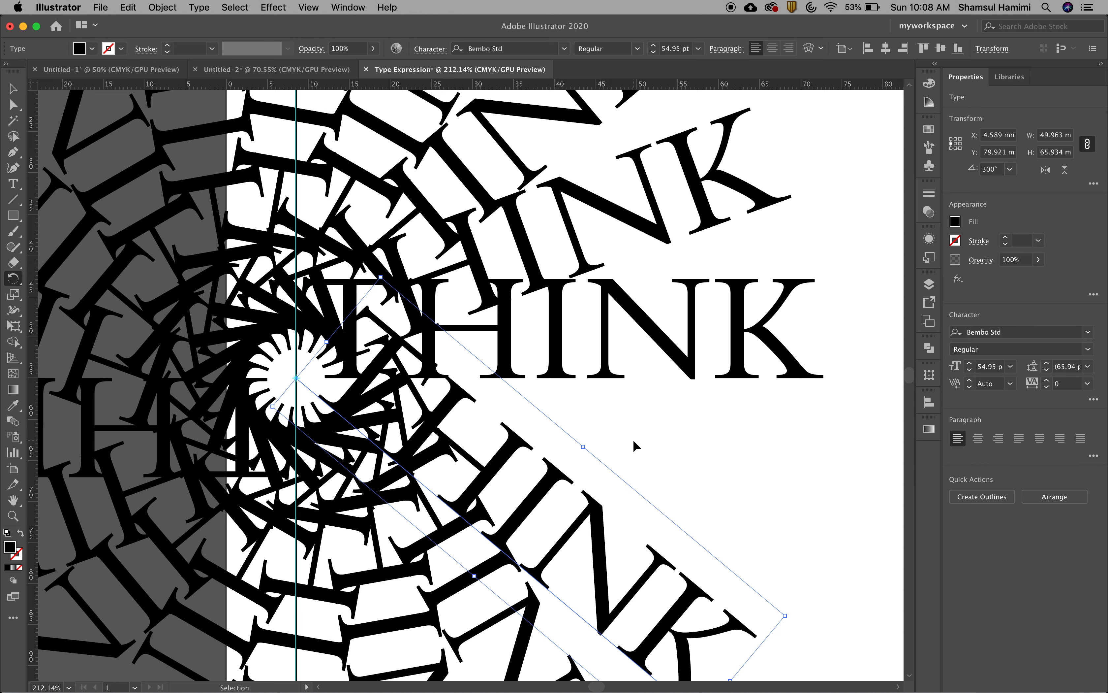
key(super+d)
key(super+d)
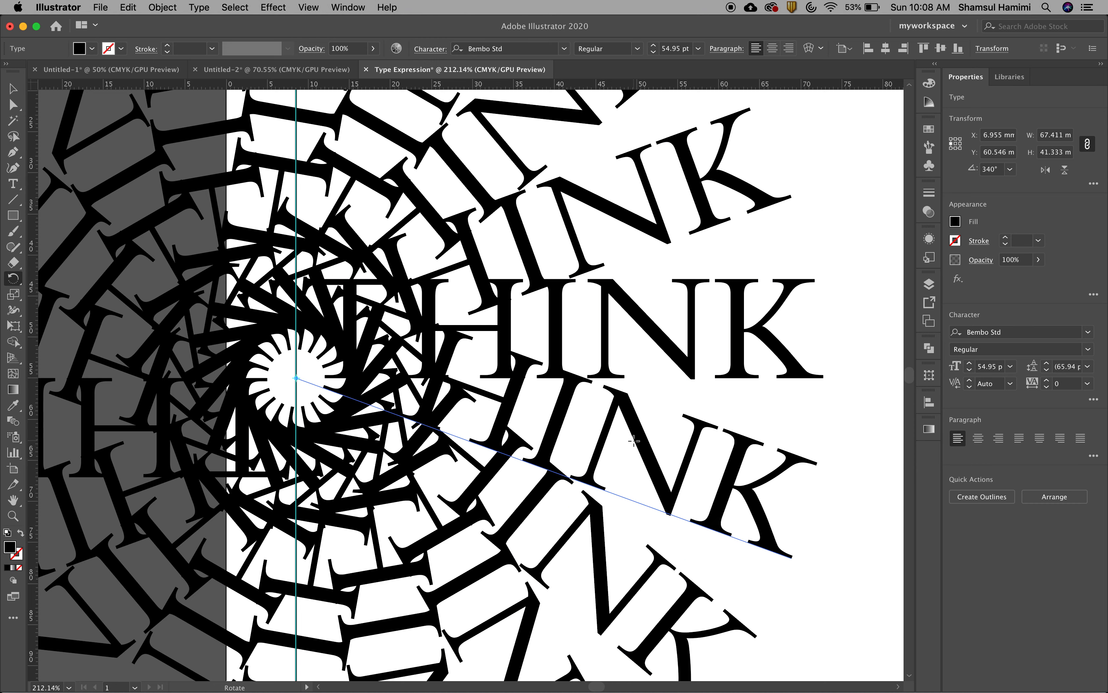
key(super+0)
key(v)
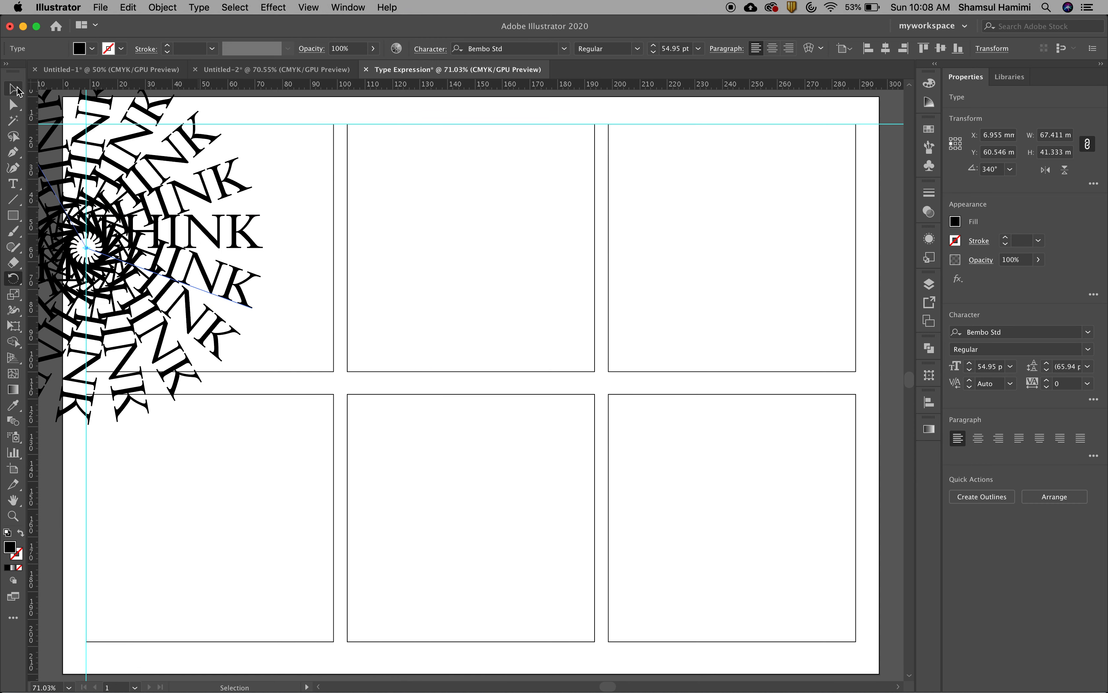
scroll(273, 307, left, 3)
scroll(274, 306, left, 5)
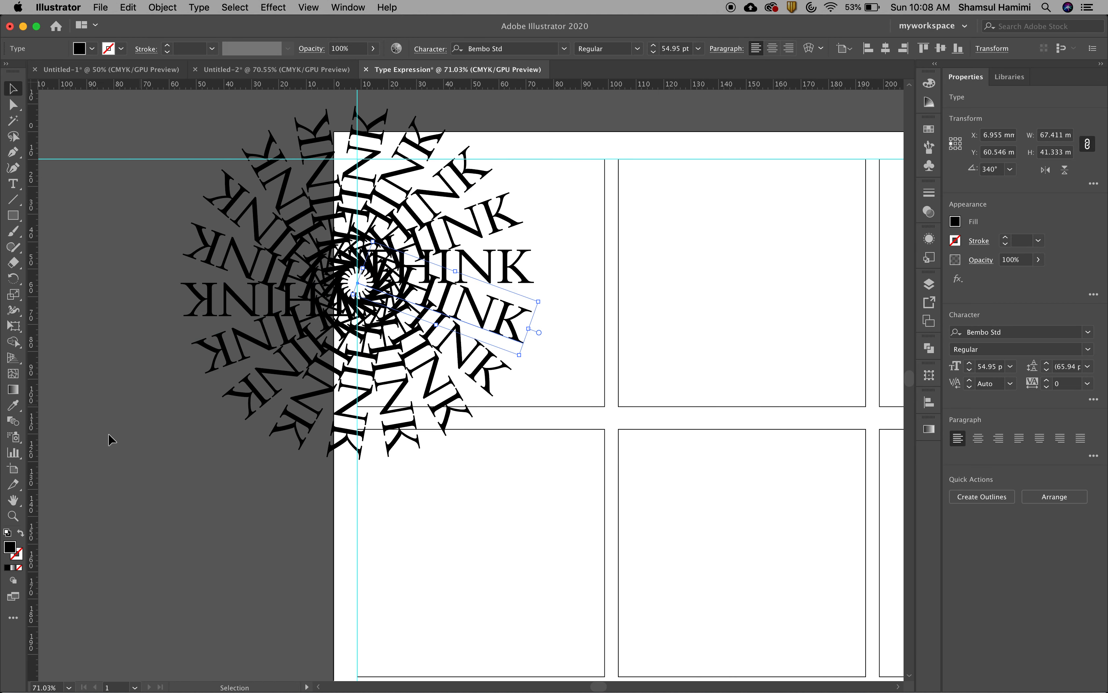
click(104, 441)
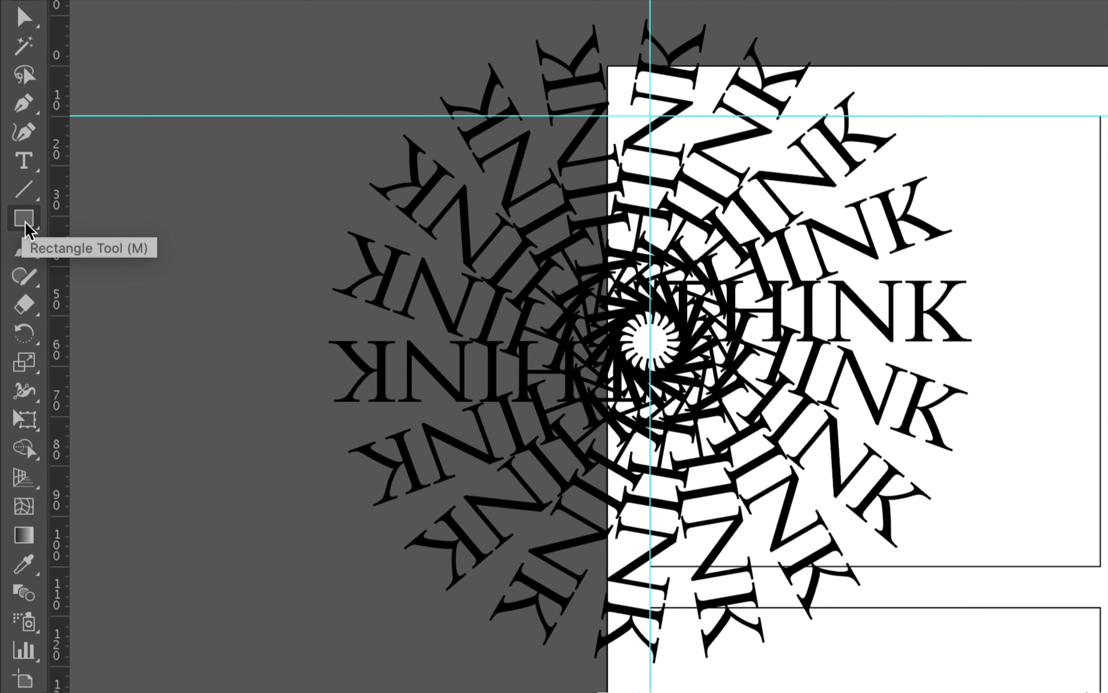
Draw a 90 mm by 90 mm rectangle from the intersection of the two guides, covering the first frame.
click(14, 219)
scroll(362, 295, right, 10)
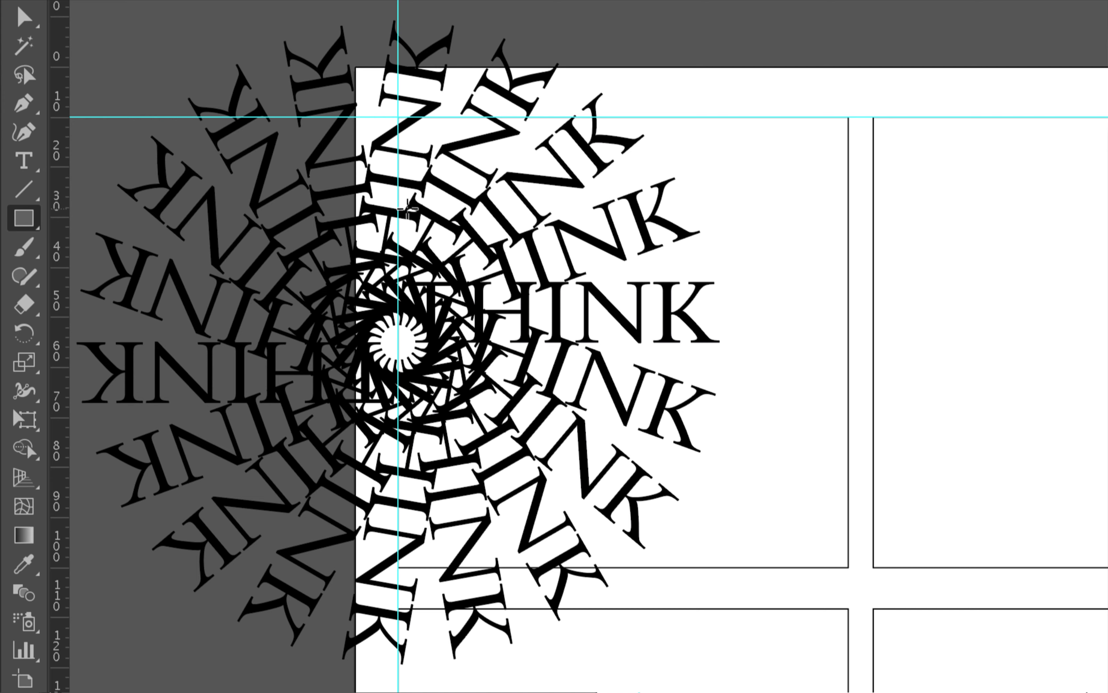
click(398, 117)
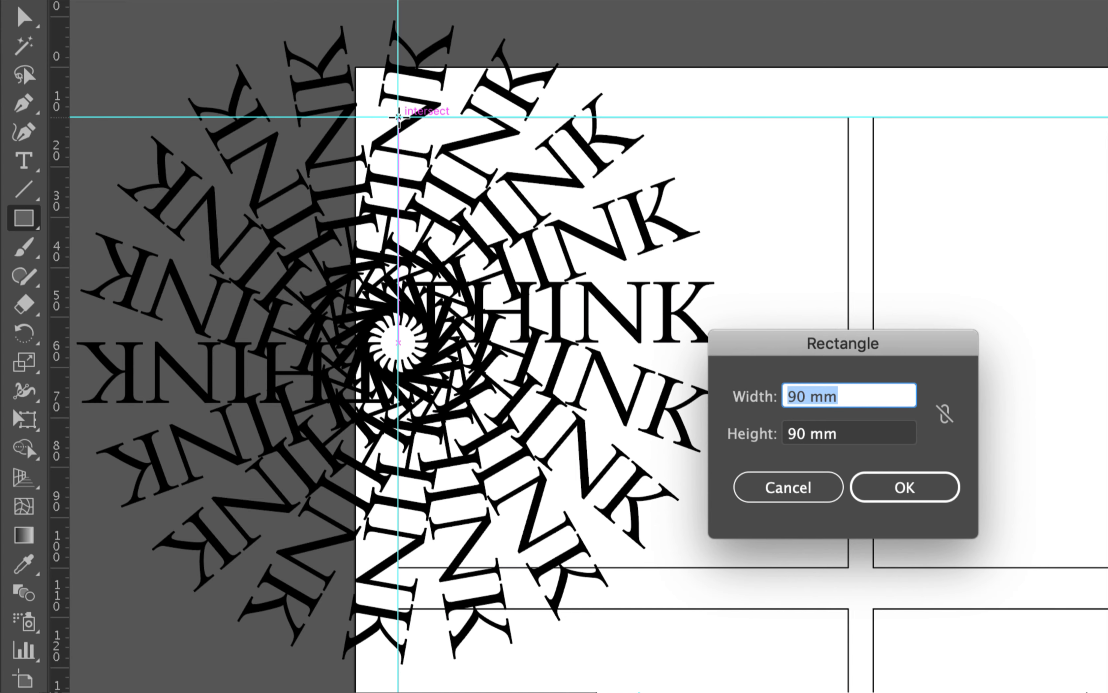
click(899, 492)
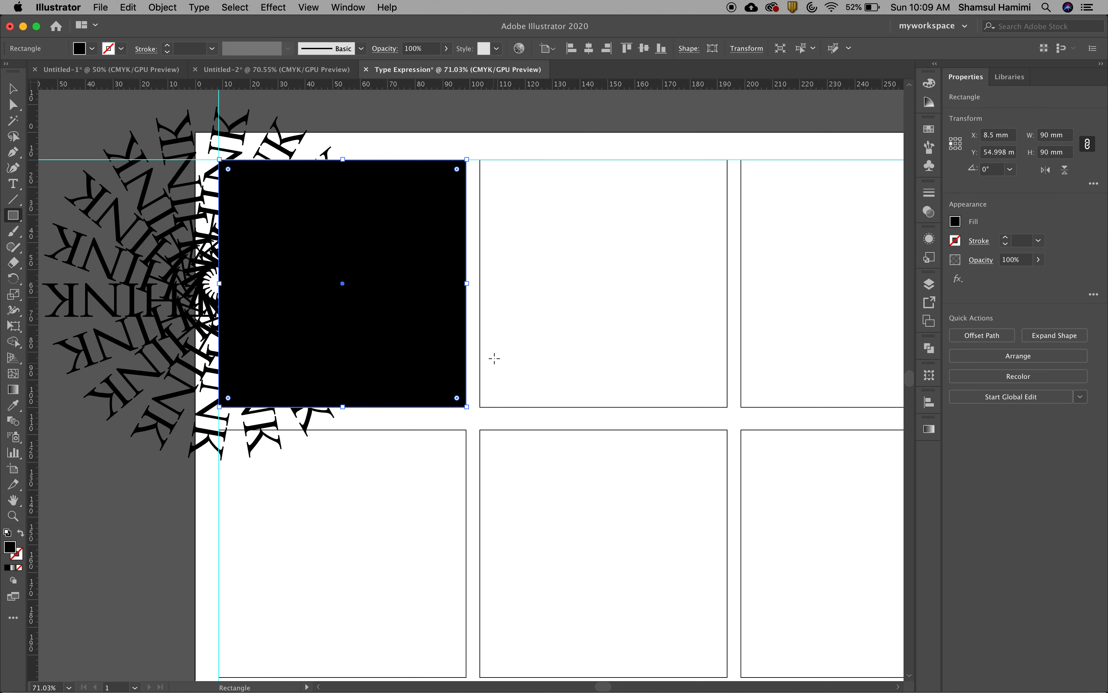
Fill the new rectangle over the first frame with the red swatch and deselect it.
click(13, 91)
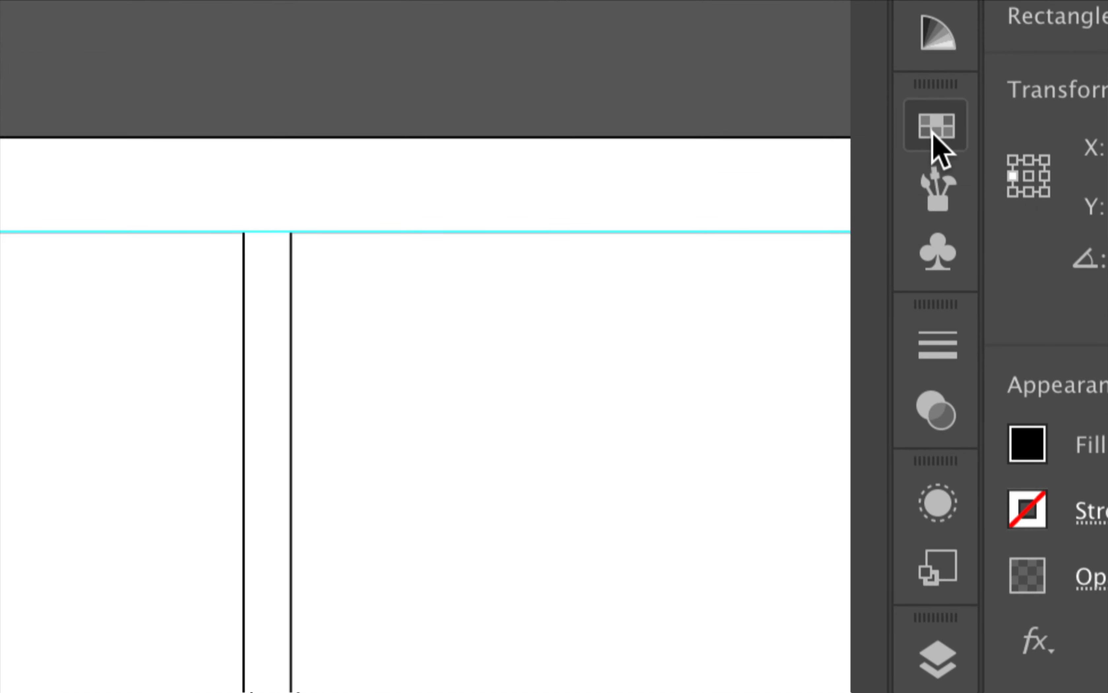
click(928, 132)
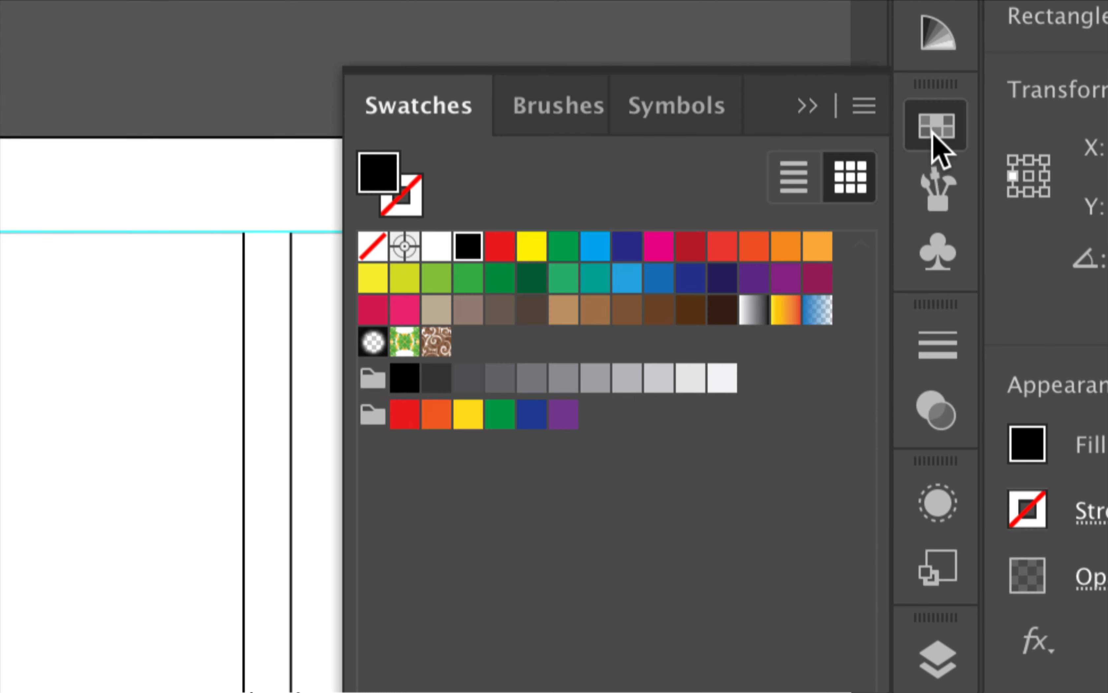
click(507, 251)
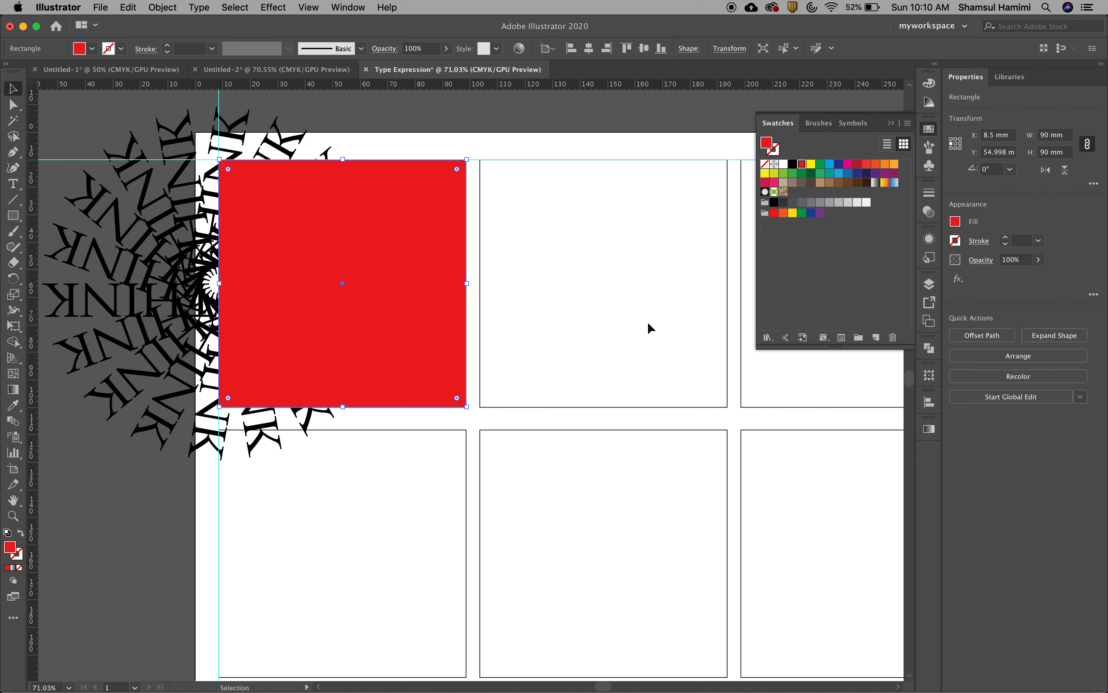
click(650, 327)
click(410, 288)
click(149, 489)
scroll(150, 489, left, 1)
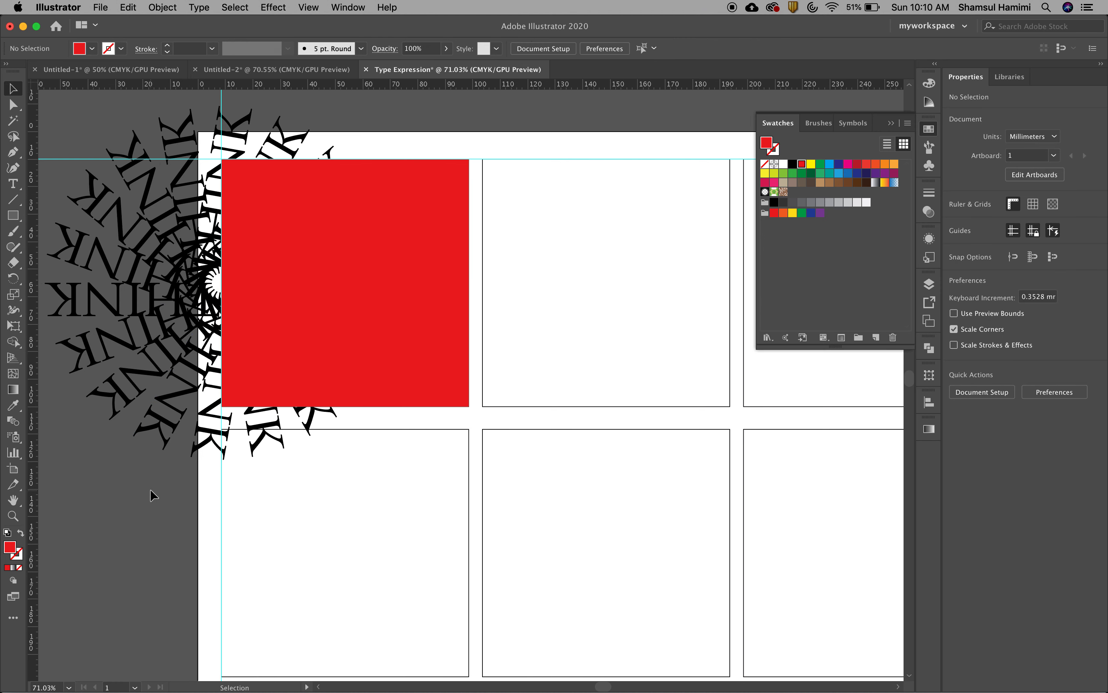
scroll(150, 489, left, 5)
click(475, 324)
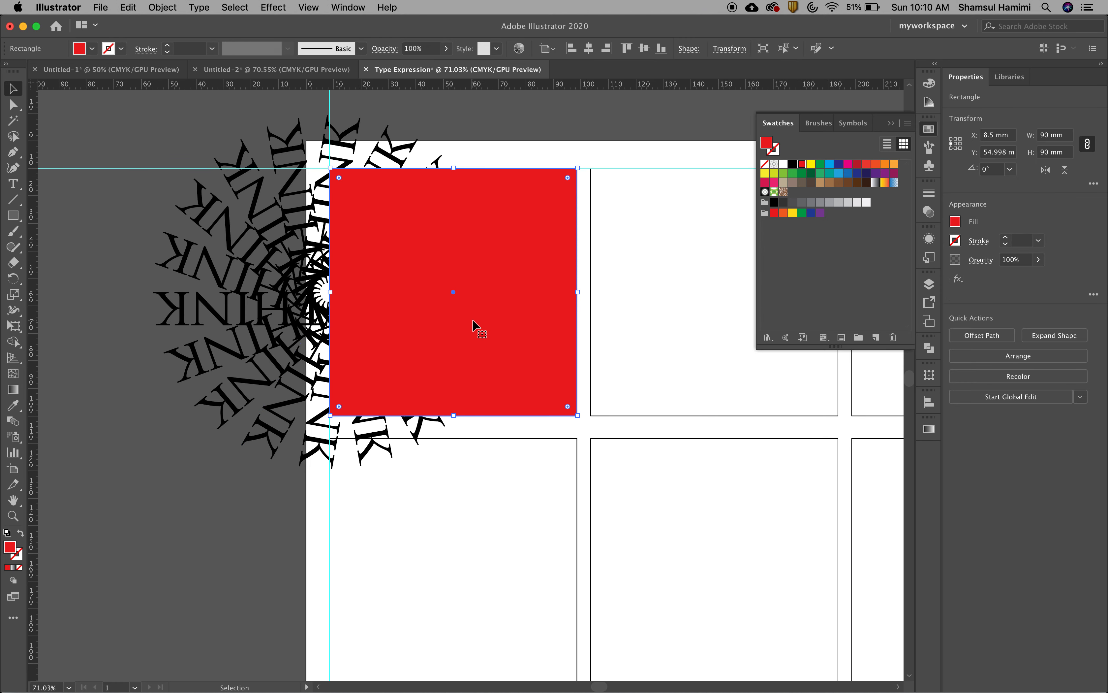
click(198, 544)
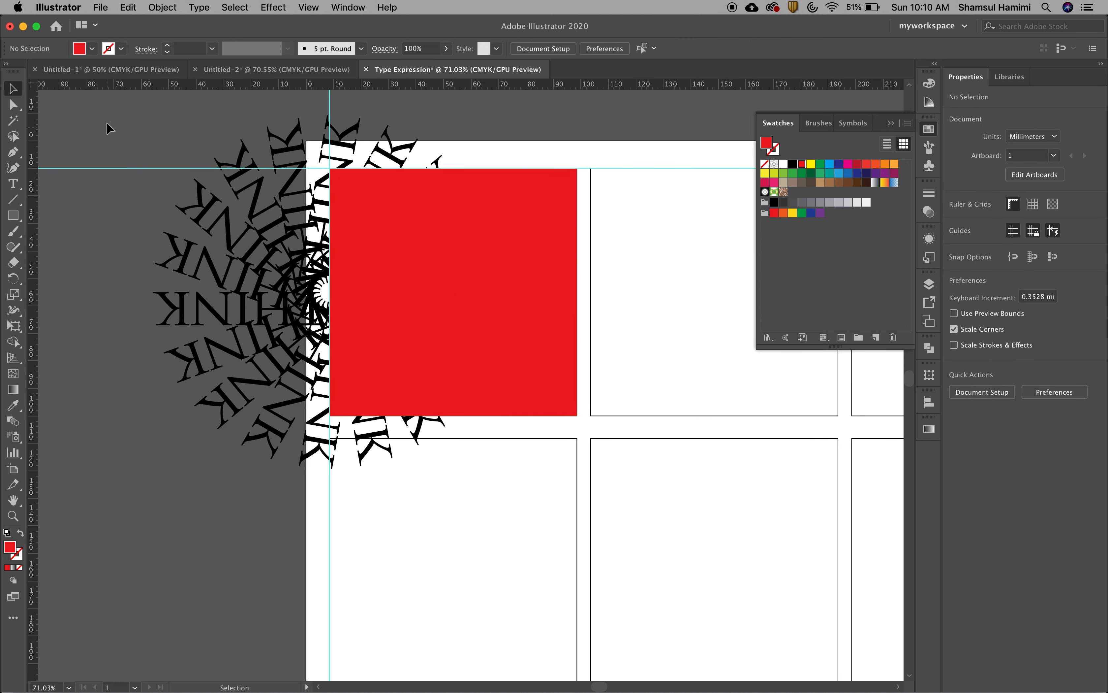
drag(106, 118, 579, 466)
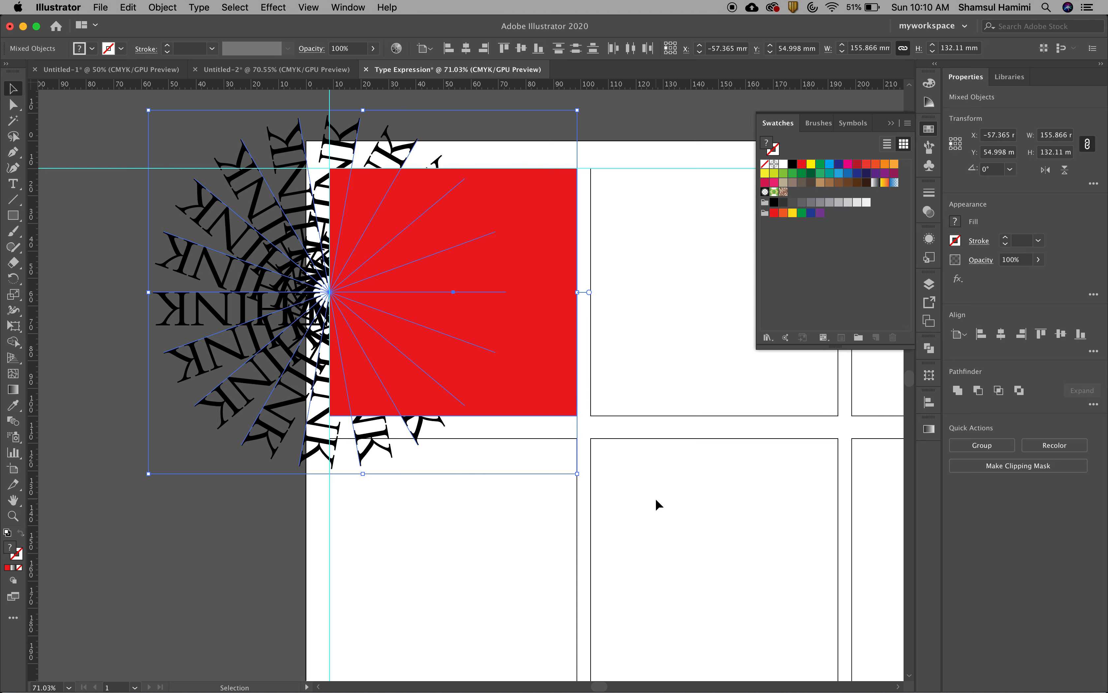
click(660, 270)
click(552, 231)
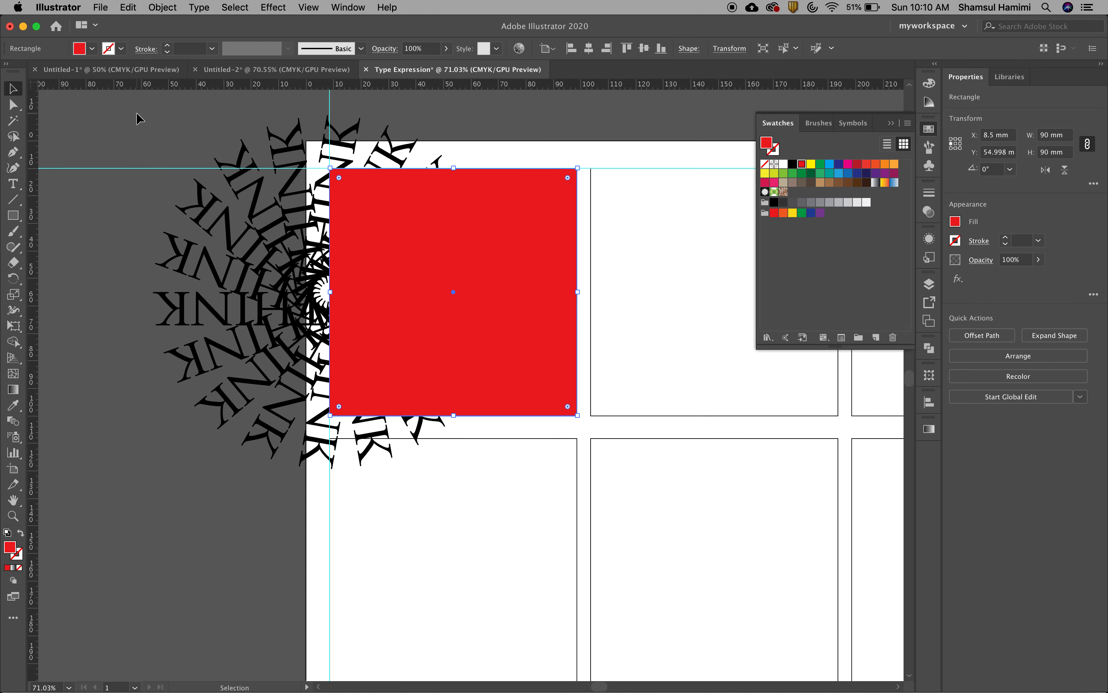
drag(136, 113, 122, 156)
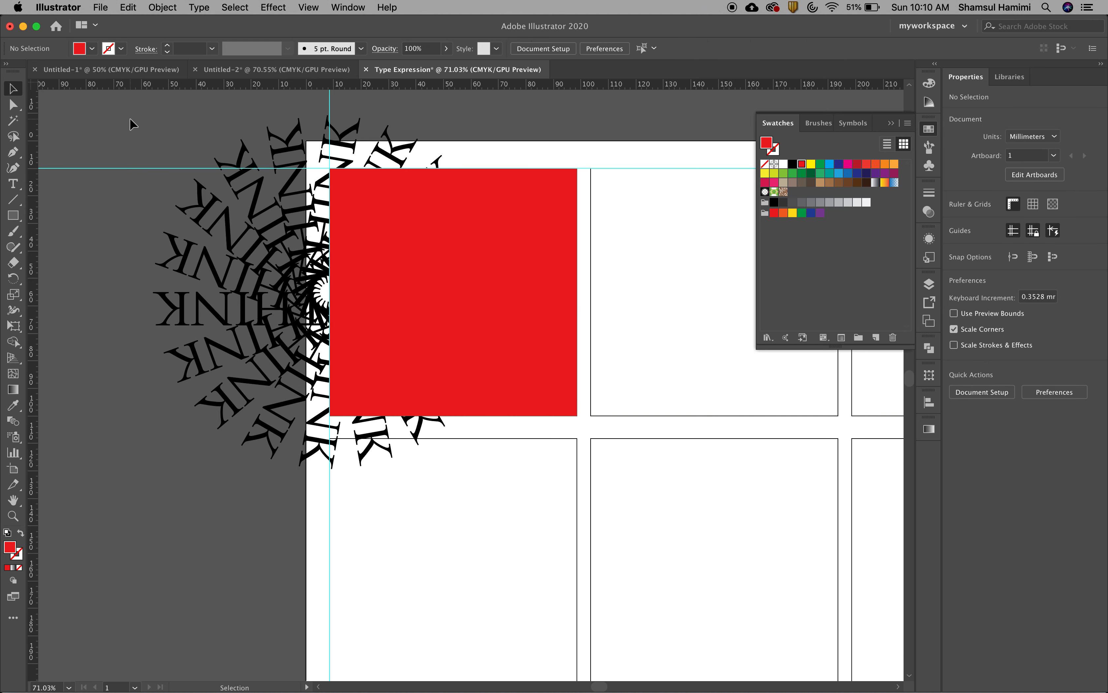
Select the radial THINK text together with the red rectangle, make a clipping mask from them, and deselect the result.
drag(130, 118, 557, 462)
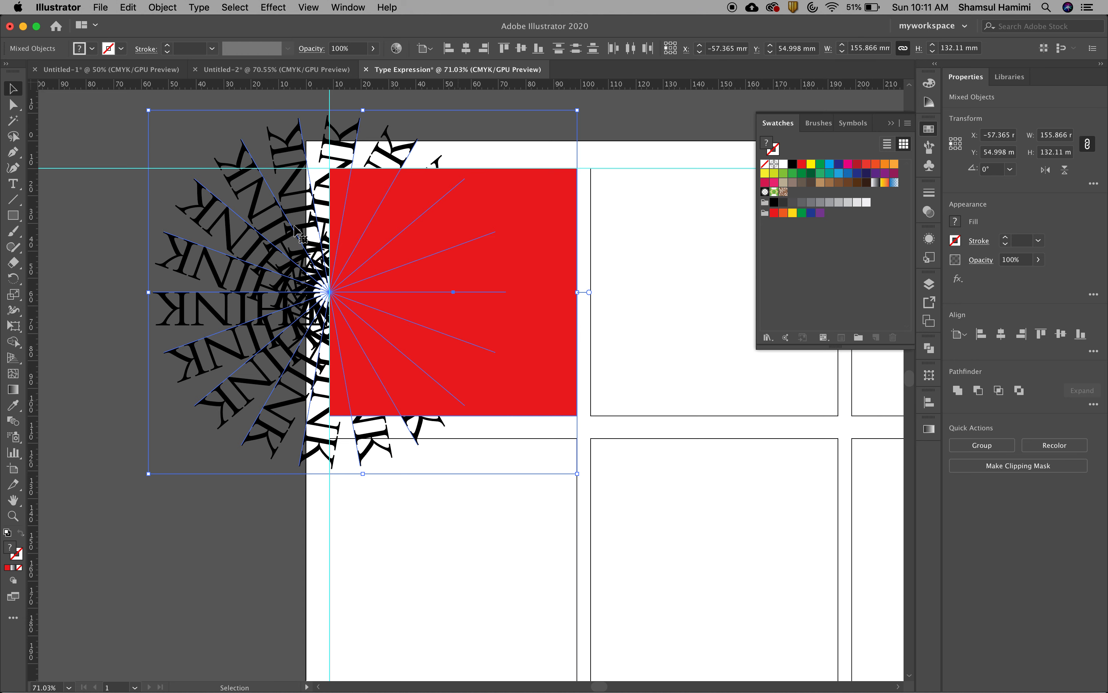
click(165, 7)
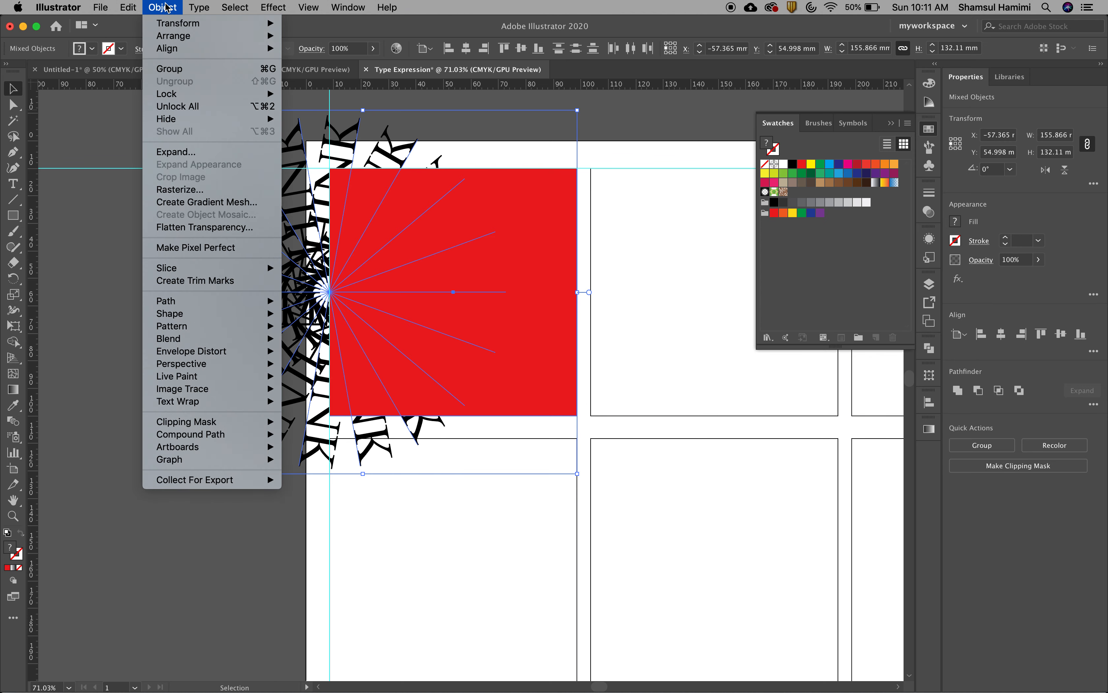
mouse_move(218, 424)
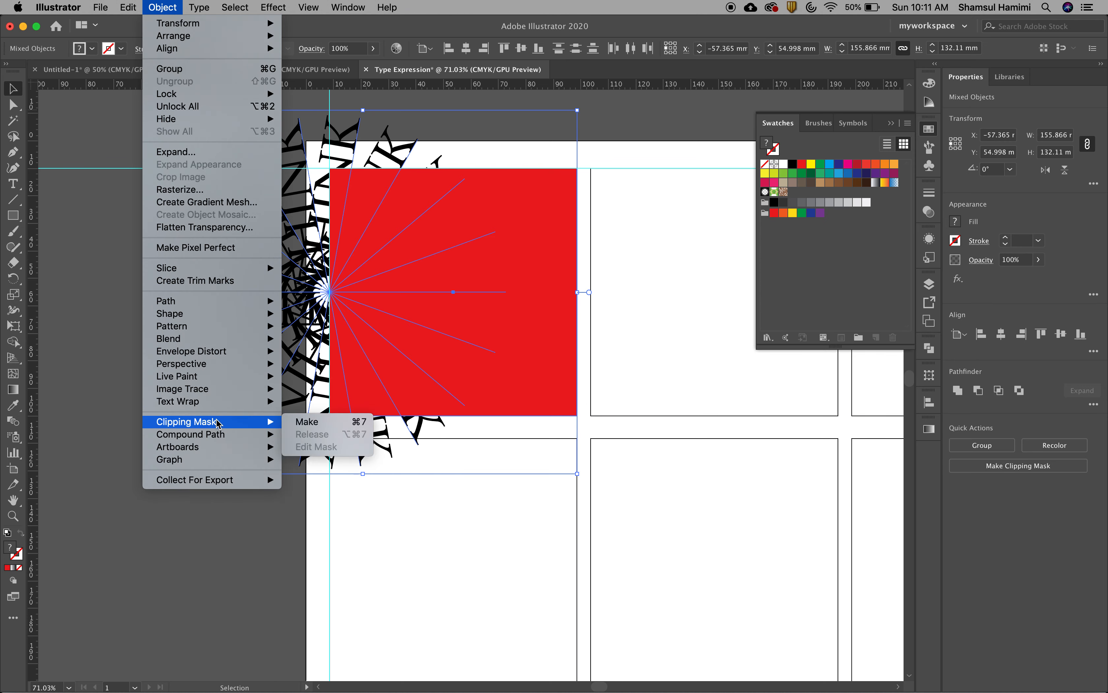
click(310, 426)
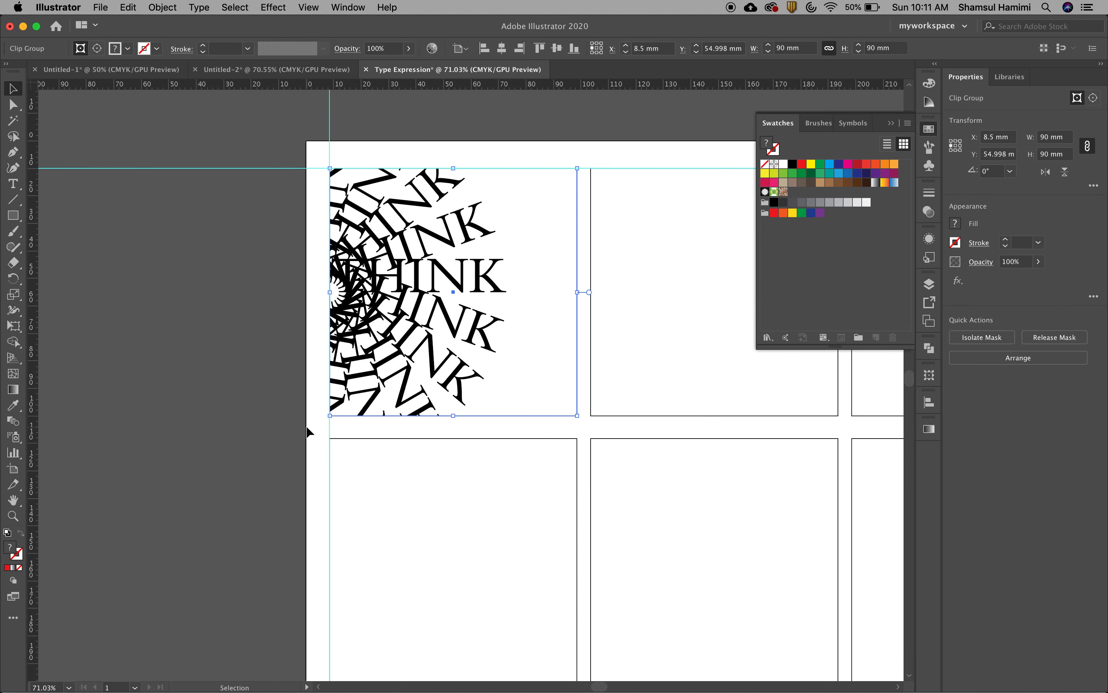
click(307, 428)
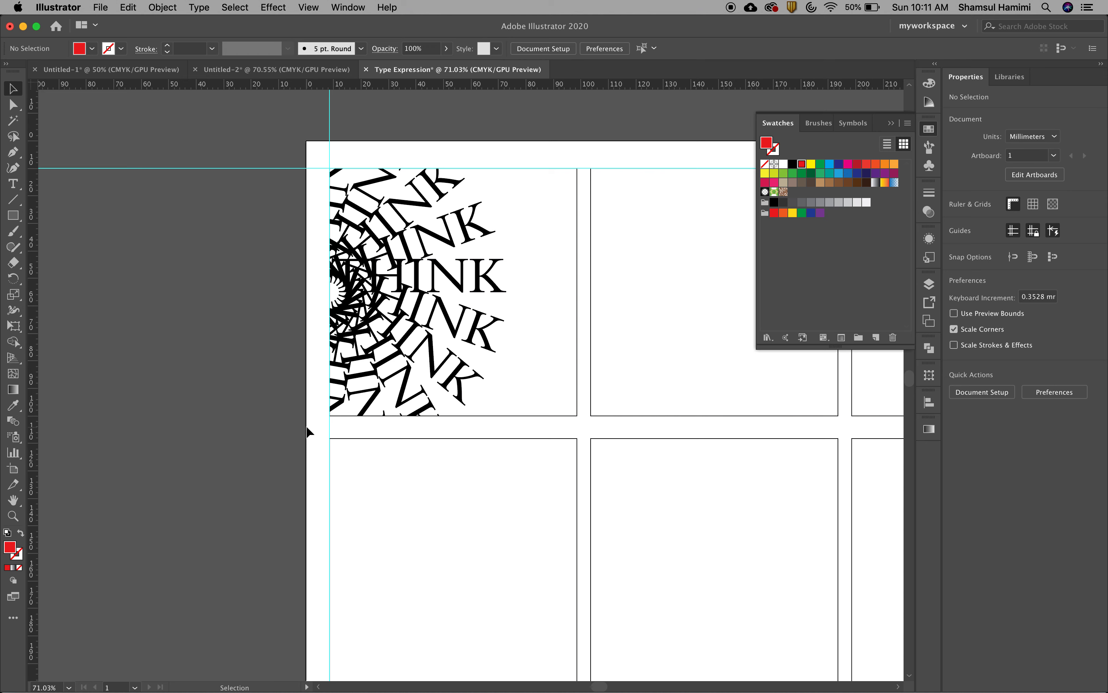